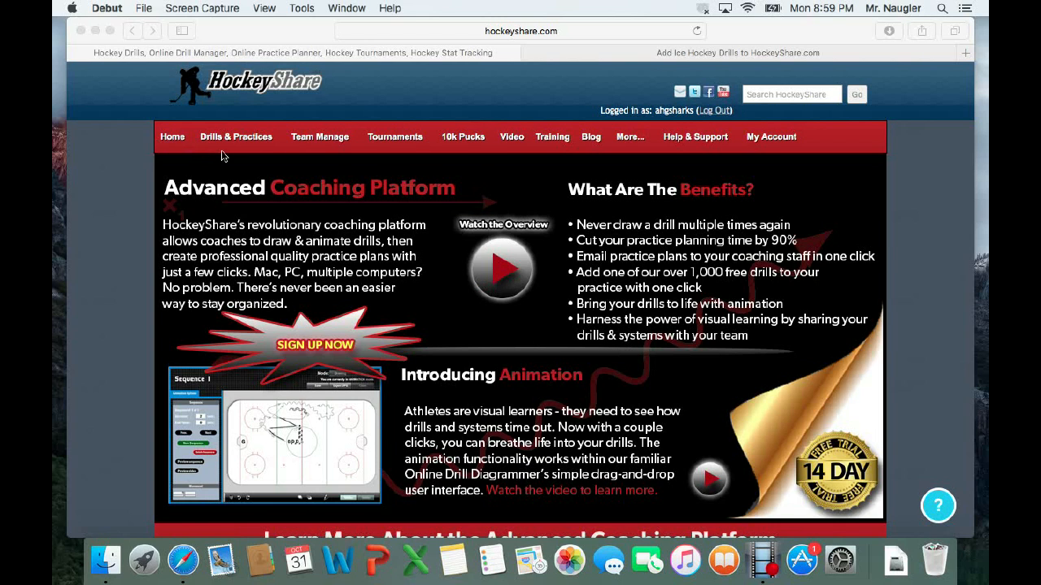
Step: Open the My Practice Plans library on the HockeyShare site
click(117, 99)
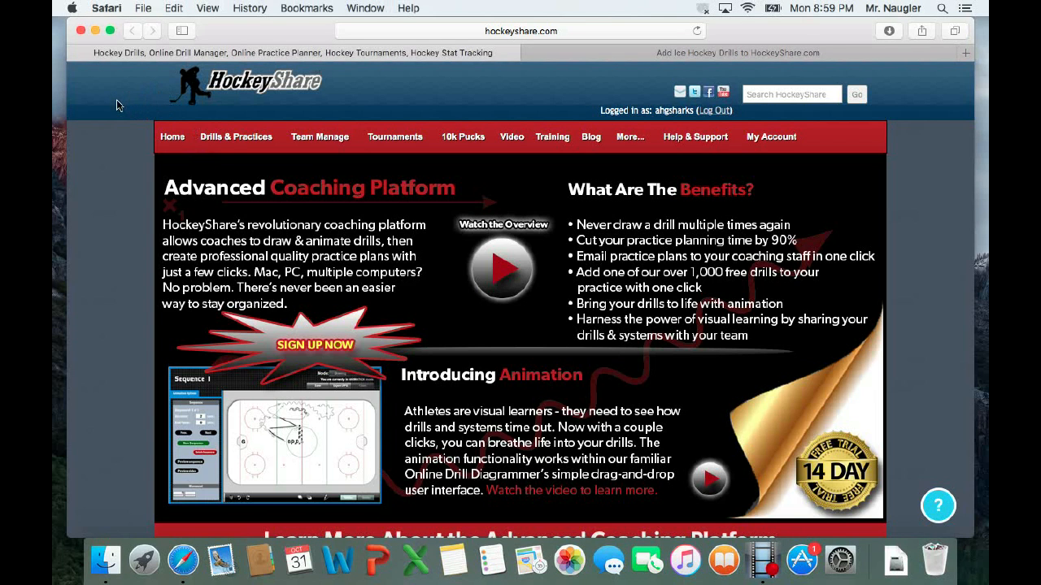
mouse_move(215, 140)
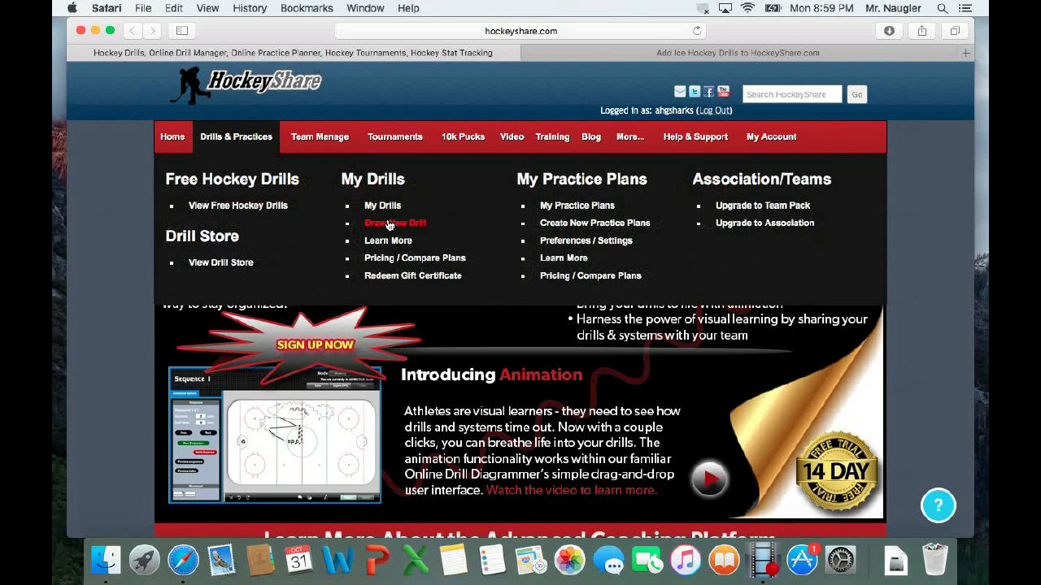
click(570, 206)
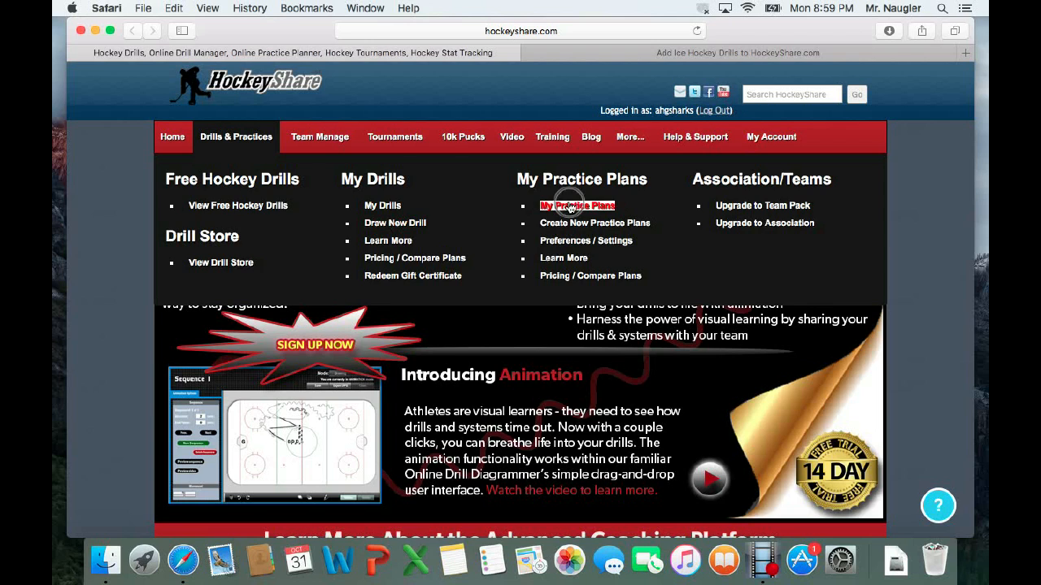
Step: Open the Nov. 2 Practice plan from the practice plan library
scroll(532, 325, down, 5)
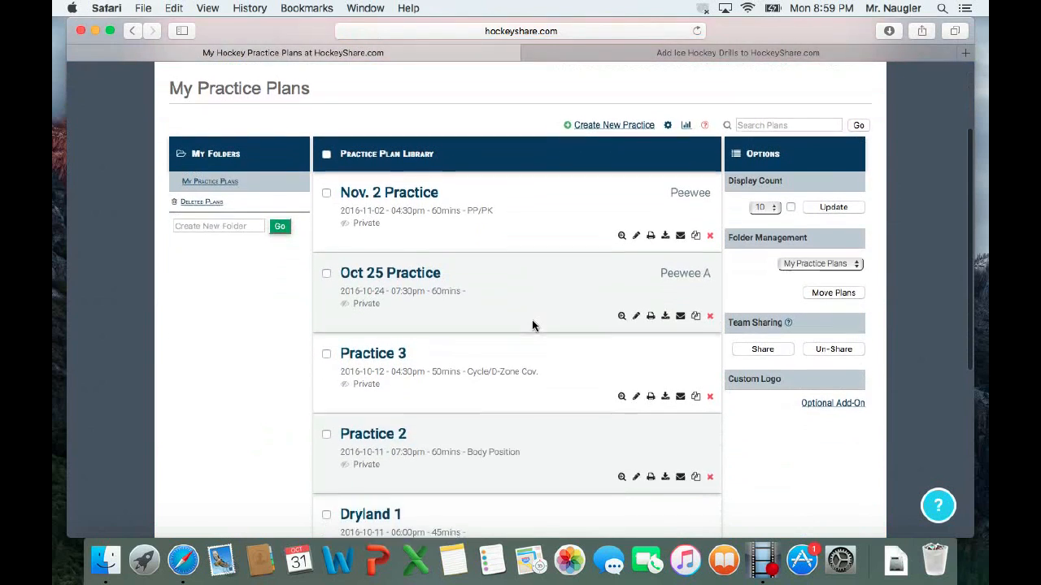
scroll(533, 325, up, 2)
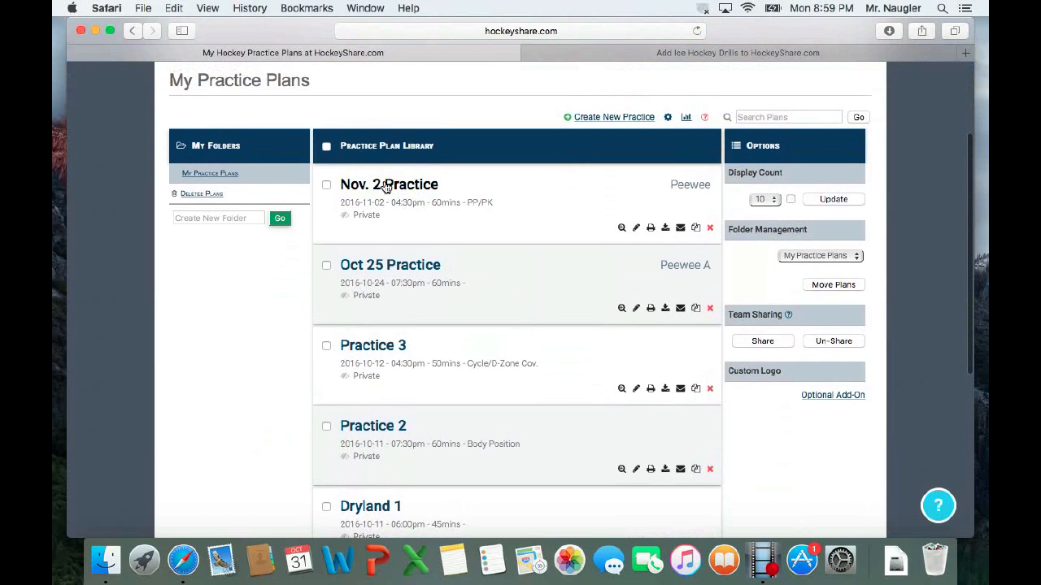
scroll(387, 191, up, 1)
scroll(386, 187, up, 2)
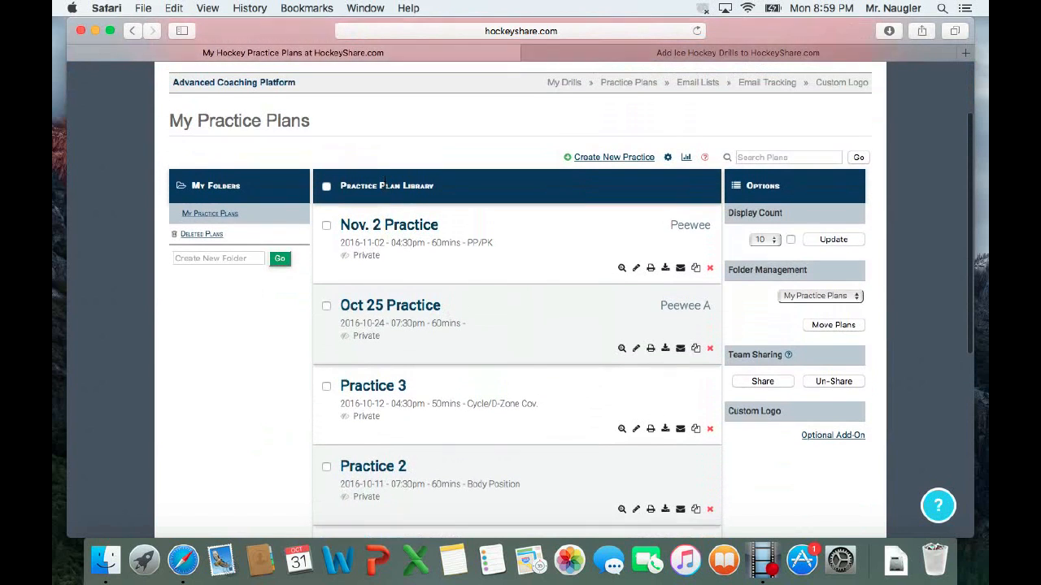
scroll(388, 154, down, 3)
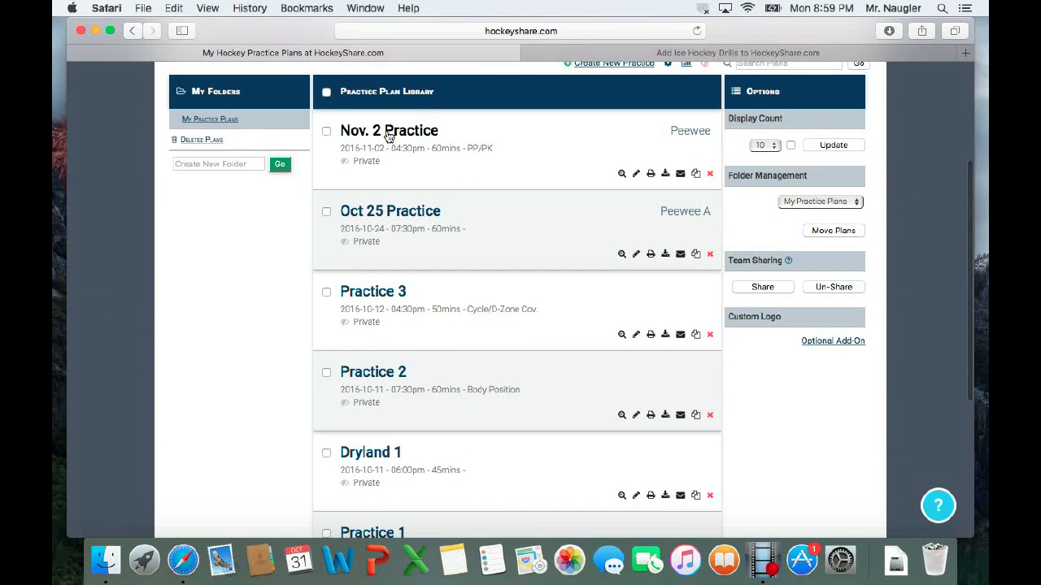
scroll(387, 135, up, 2)
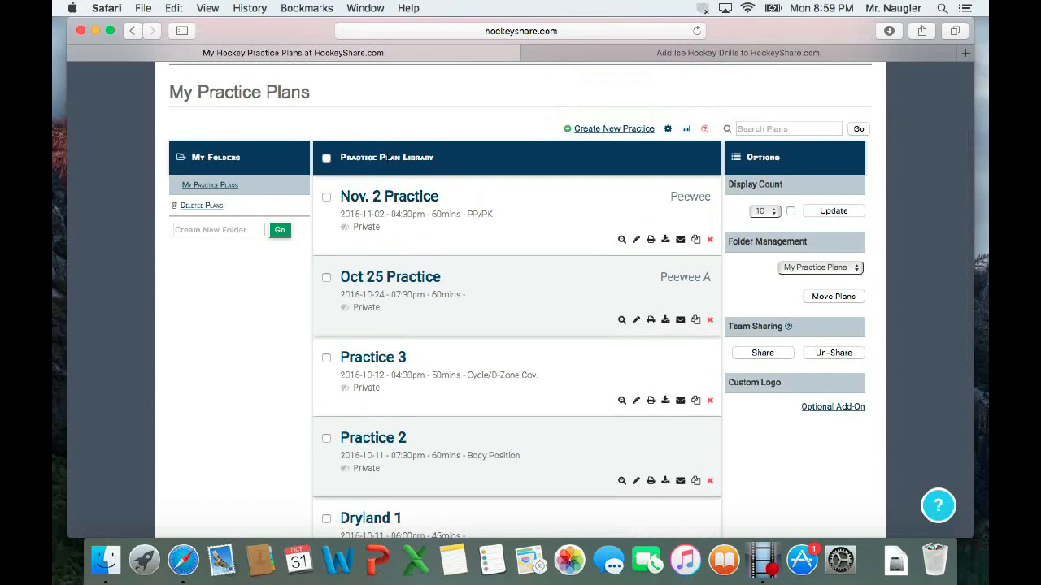
click(389, 199)
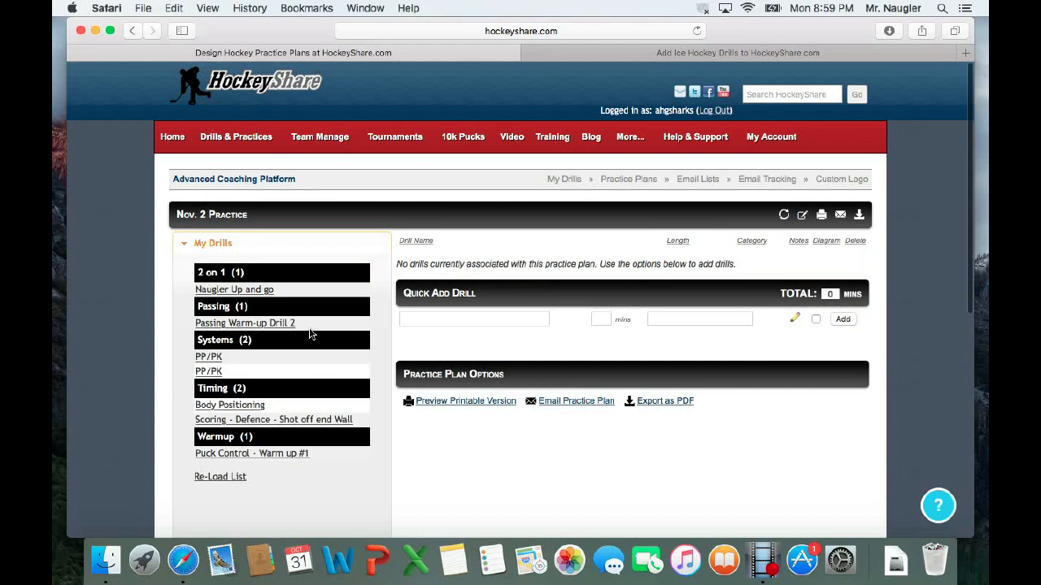
Step: Browse the public drills and add the Competitive drill 1 on 1 Half-Ice to the Nov. 2 Practice plan
scroll(309, 334, down, 3)
scroll(309, 333, down, 6)
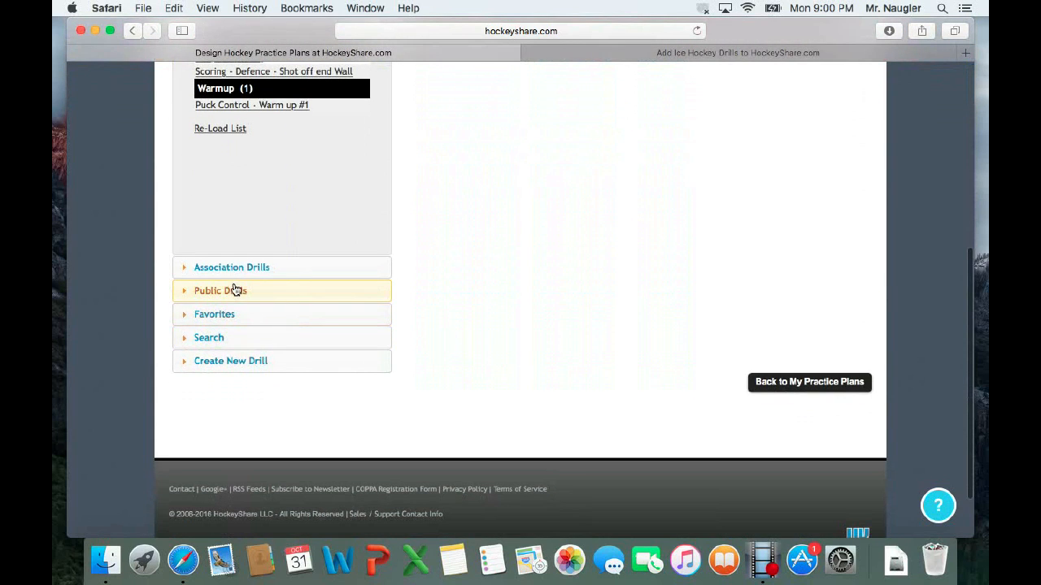
click(234, 291)
scroll(235, 289, up, 3)
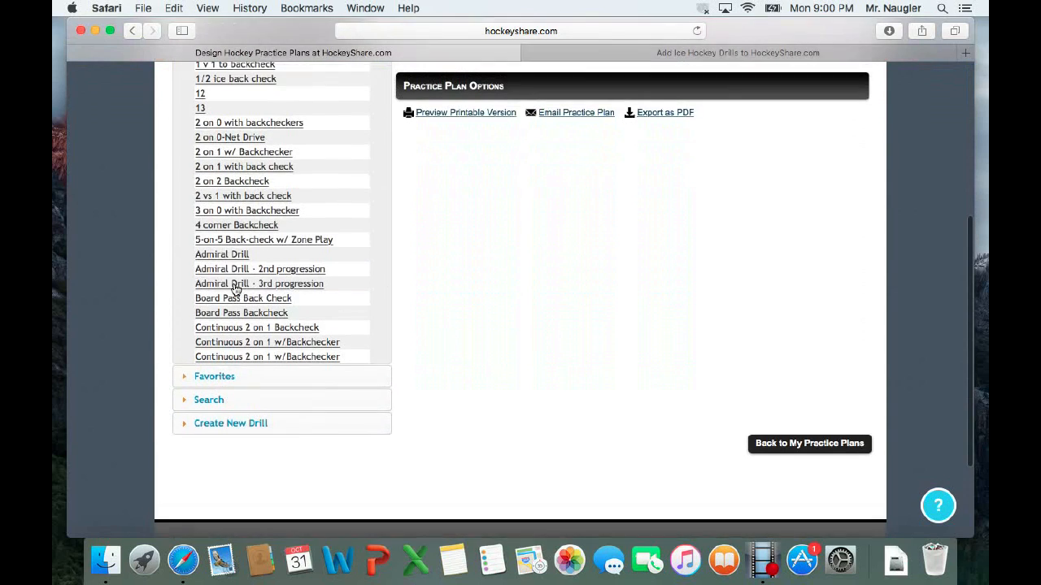
scroll(240, 135, down, 10)
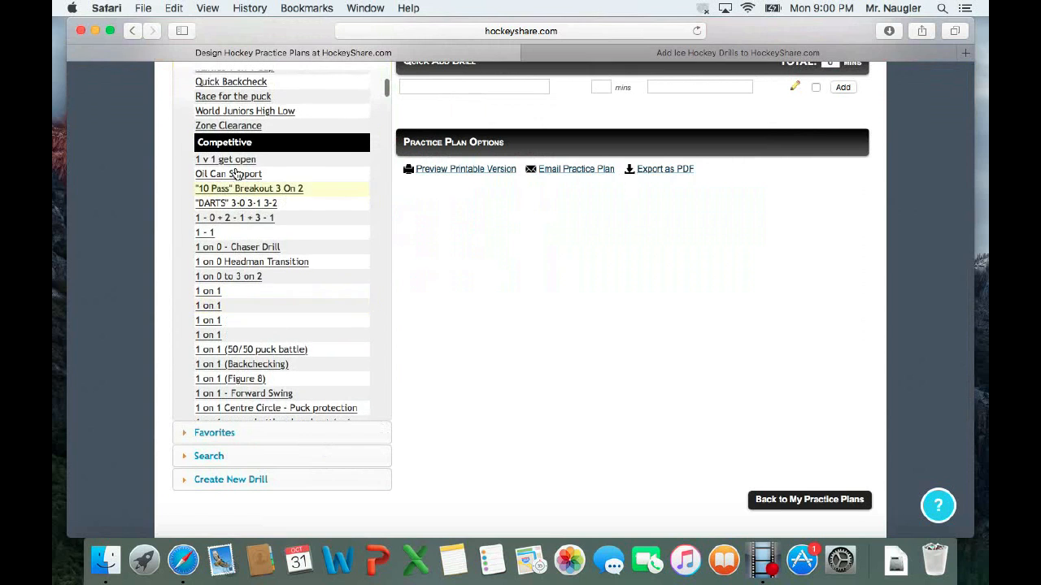
scroll(232, 195, down, 5)
scroll(228, 189, down, 2)
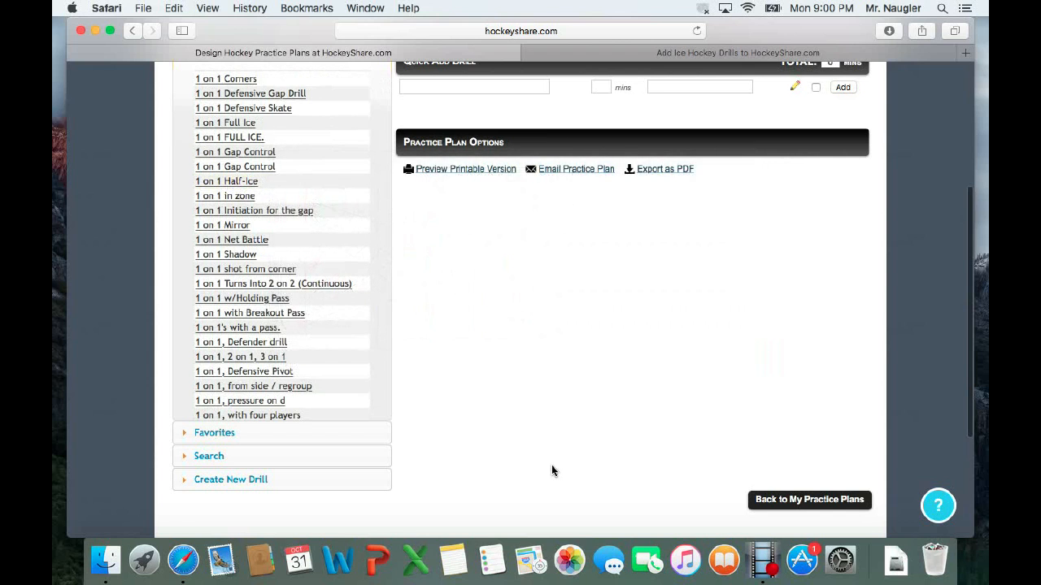
scroll(551, 465, up, 3)
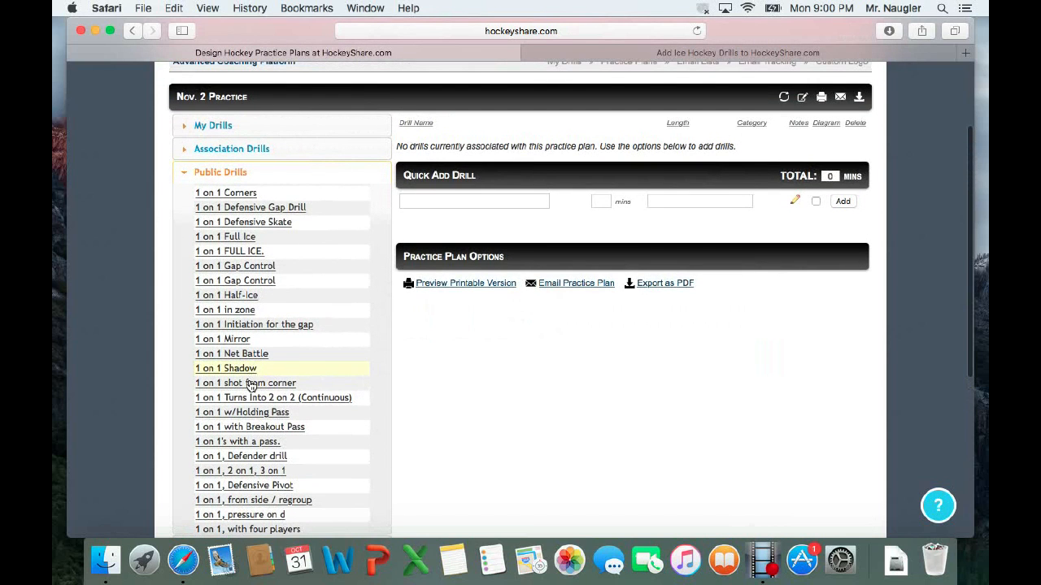
mouse_move(243, 296)
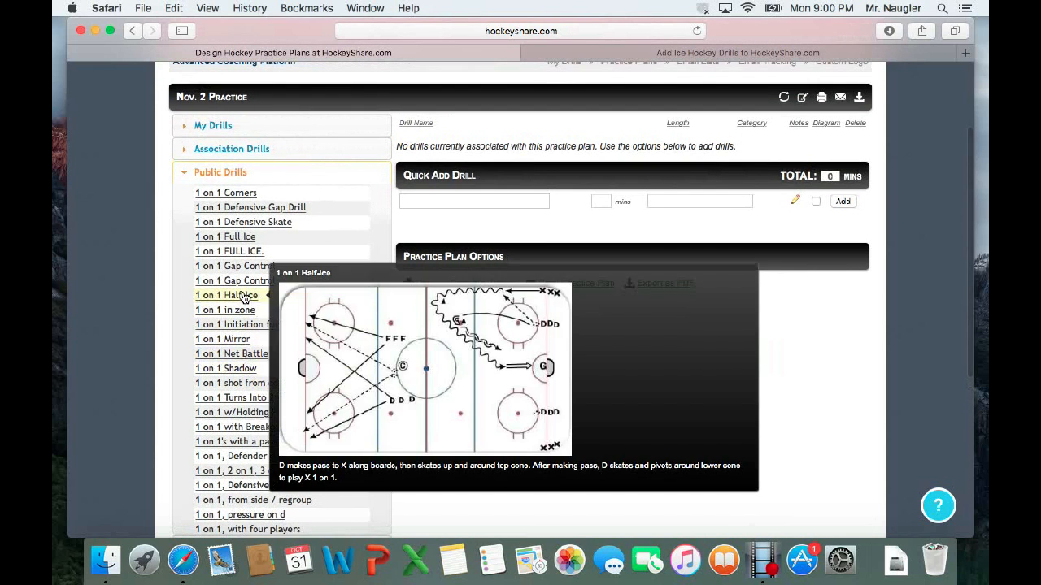
mouse_move(242, 296)
mouse_down()
mouse_move(332, 281)
mouse_move(348, 235)
mouse_move(260, 332)
mouse_move(244, 308)
mouse_up()
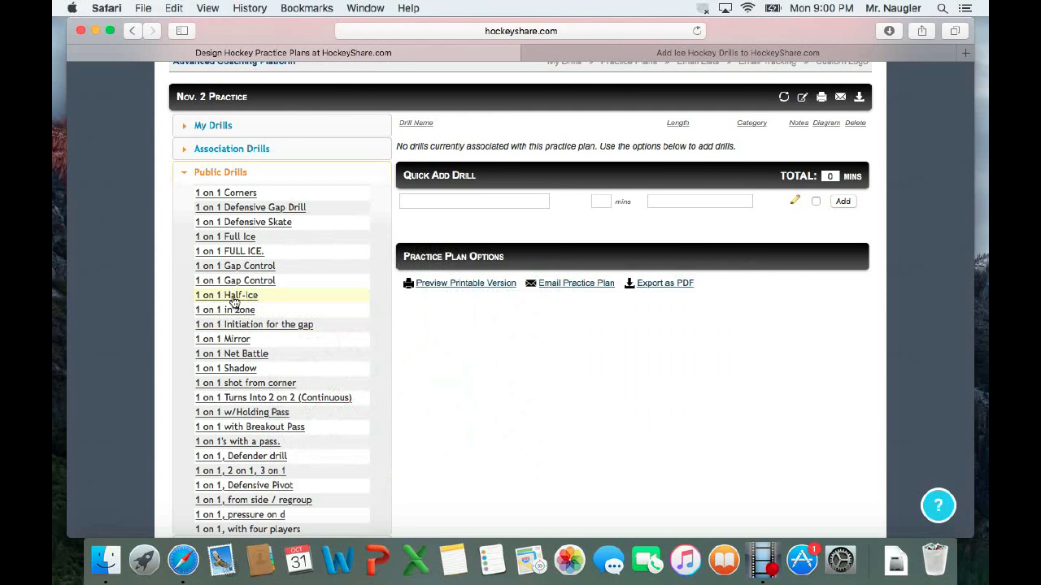
click(234, 300)
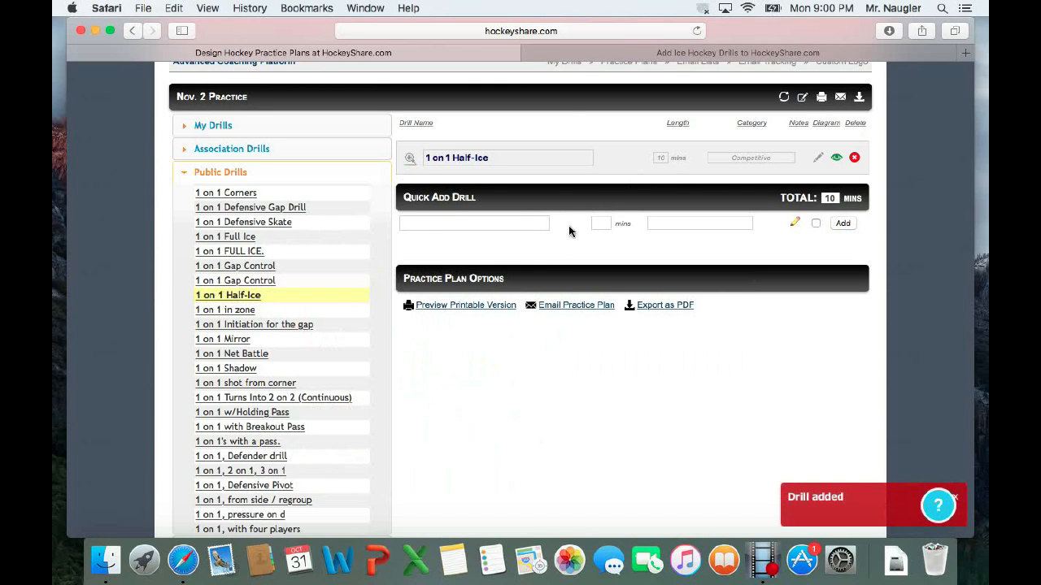
Step: Start drawing a new drill and name it PP/PK
scroll(292, 268, up, 10)
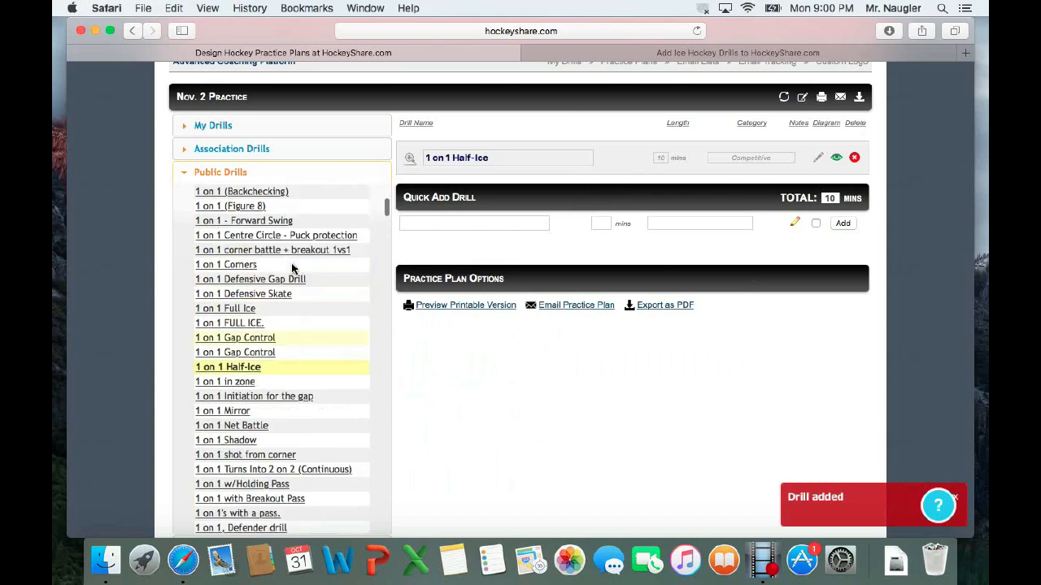
scroll(293, 268, up, 5)
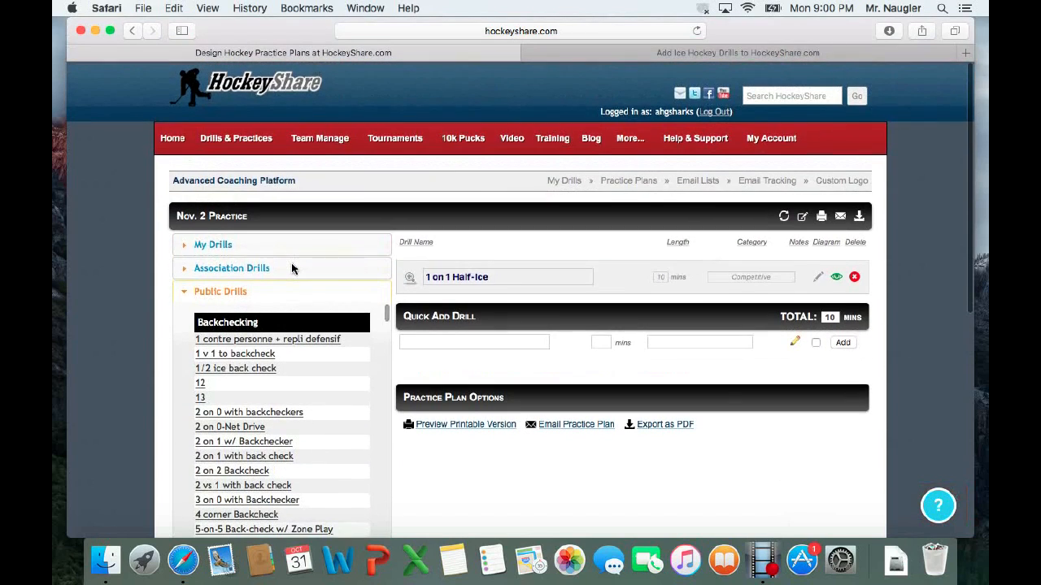
mouse_move(242, 138)
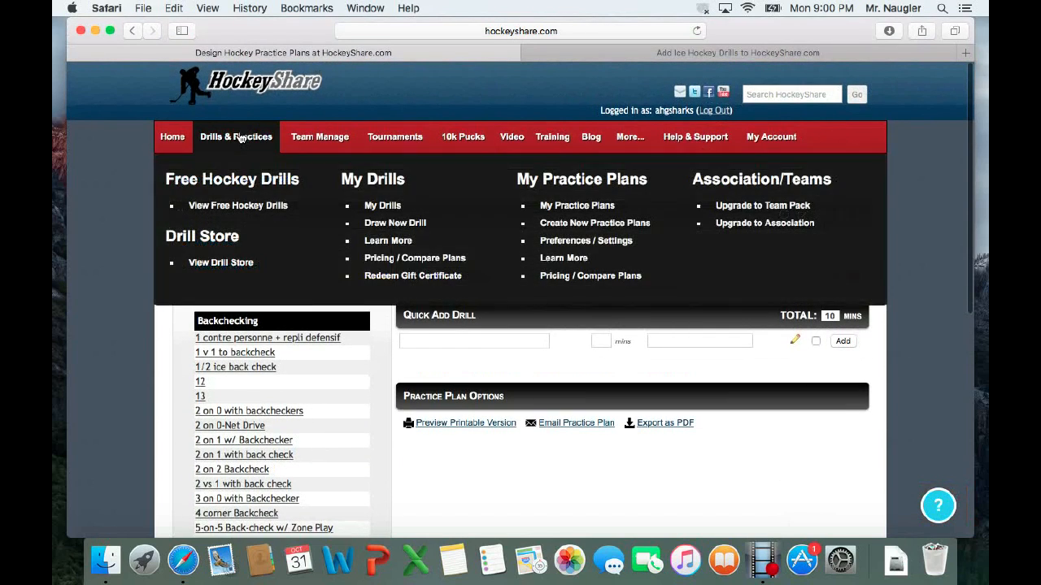
click(388, 227)
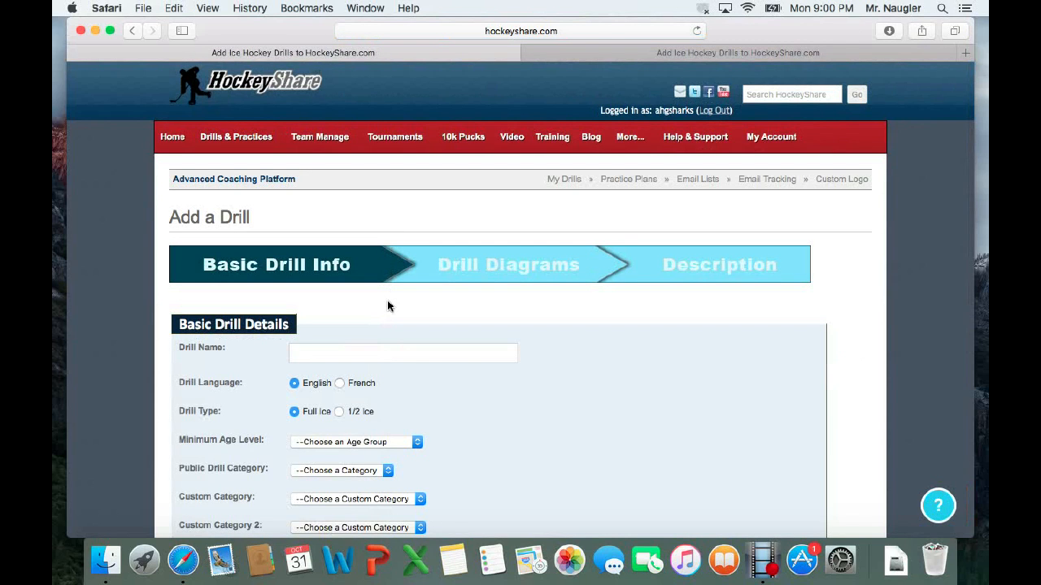
click(382, 352)
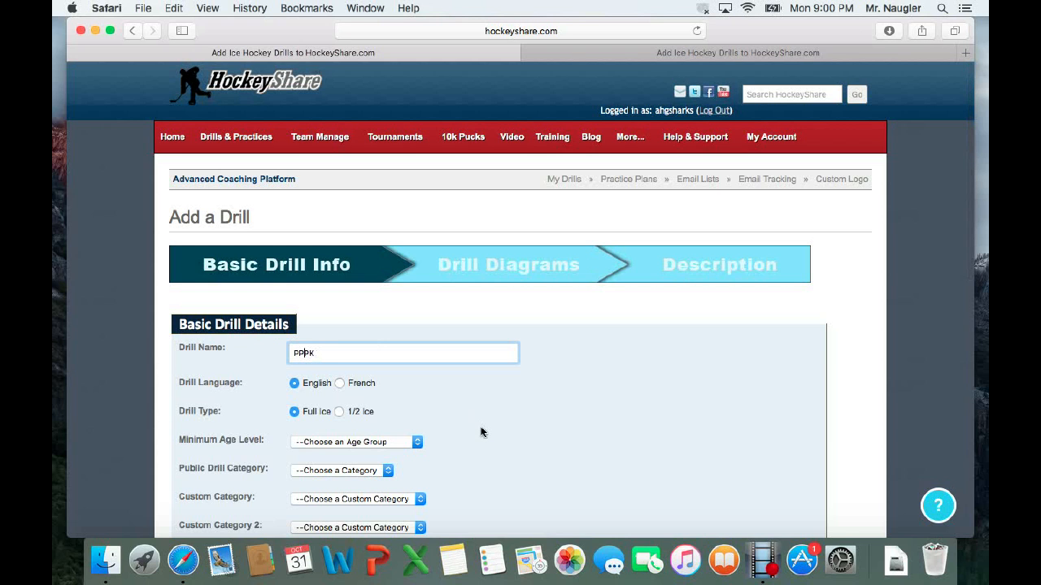
scroll(490, 434, down, 4)
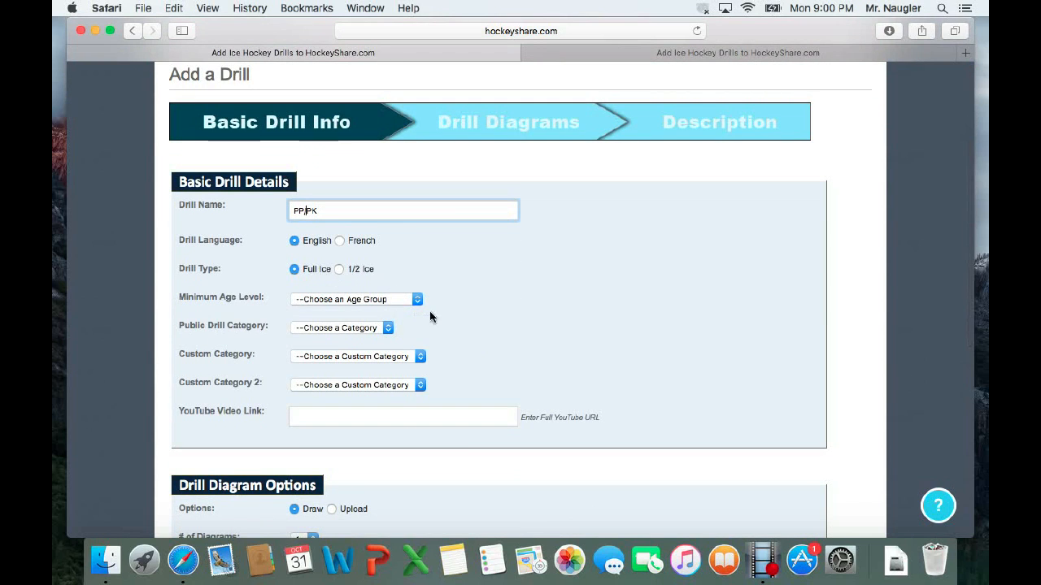
Step: Set the drill's minimum age level to Peewee and its public drill category to Systems
click(383, 300)
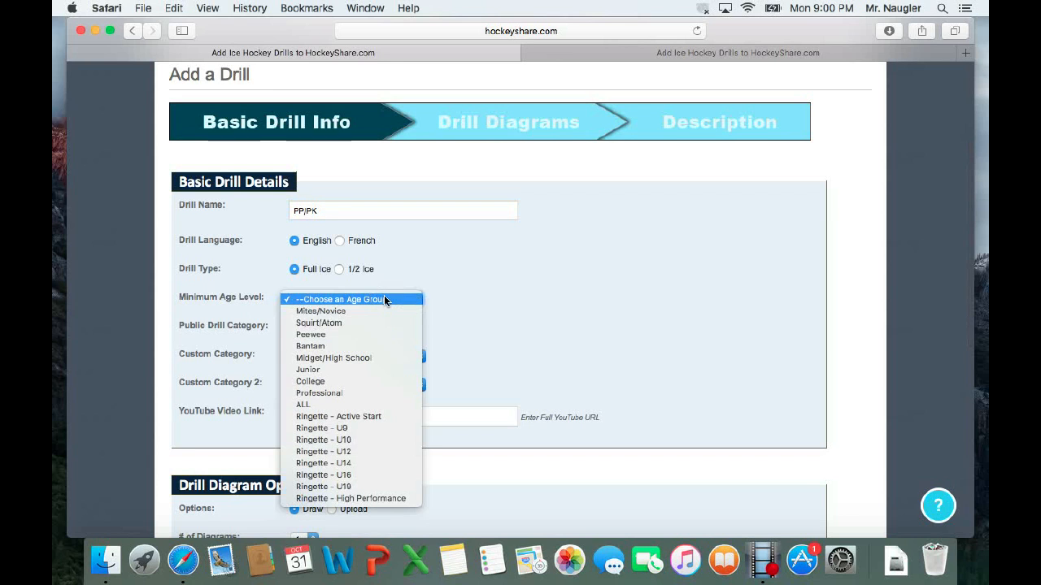
click(379, 340)
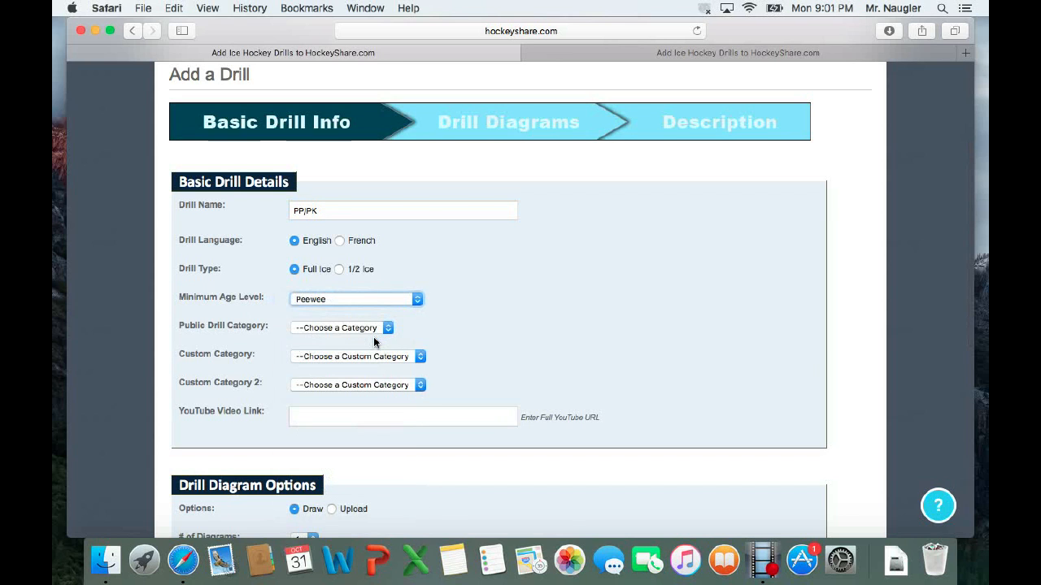
click(355, 329)
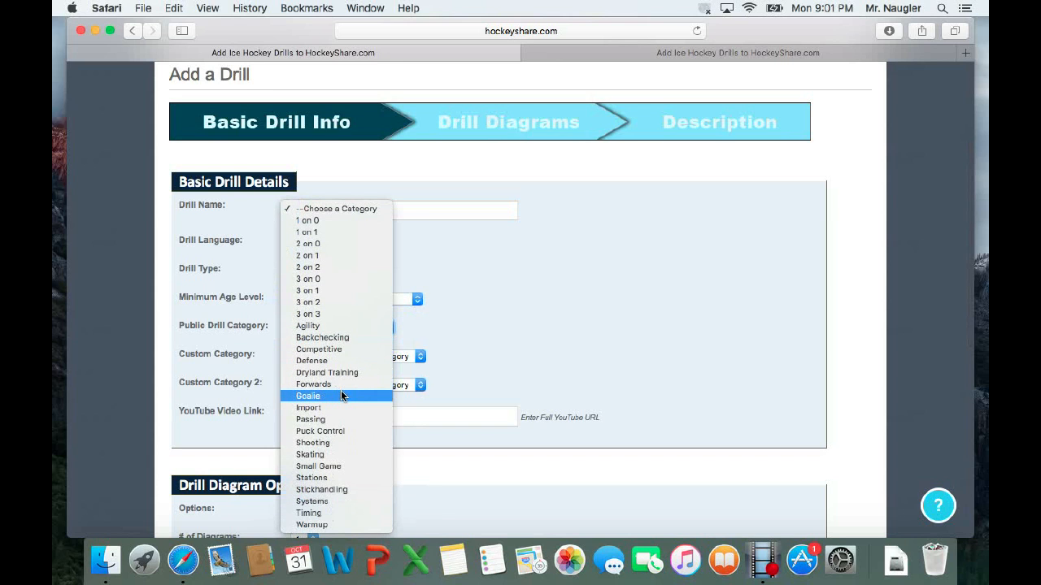
click(332, 500)
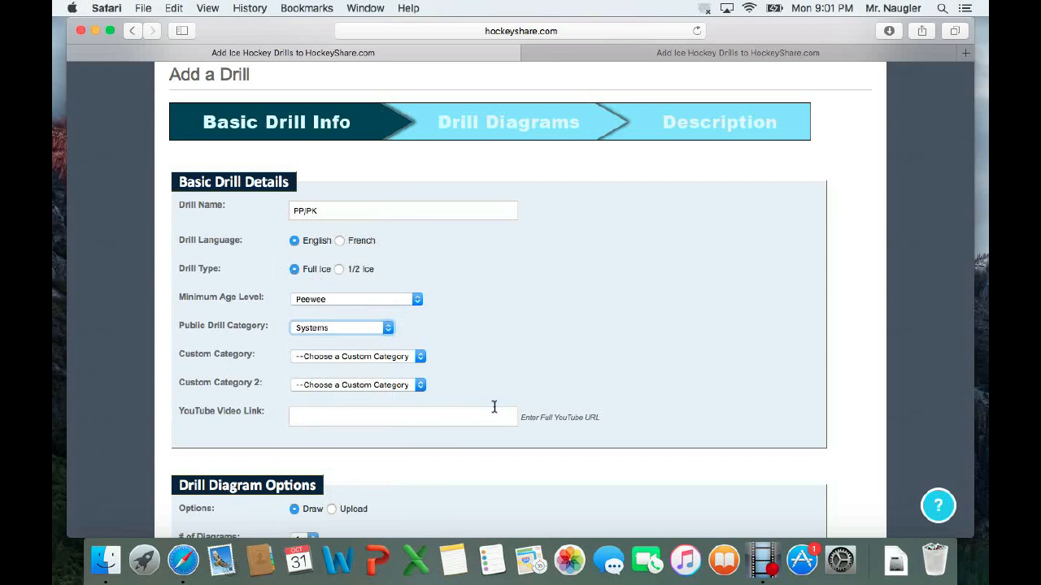
Step: Keep the number of diagrams at 1, make the drill public and continue to the diagram stage
scroll(493, 406, down, 8)
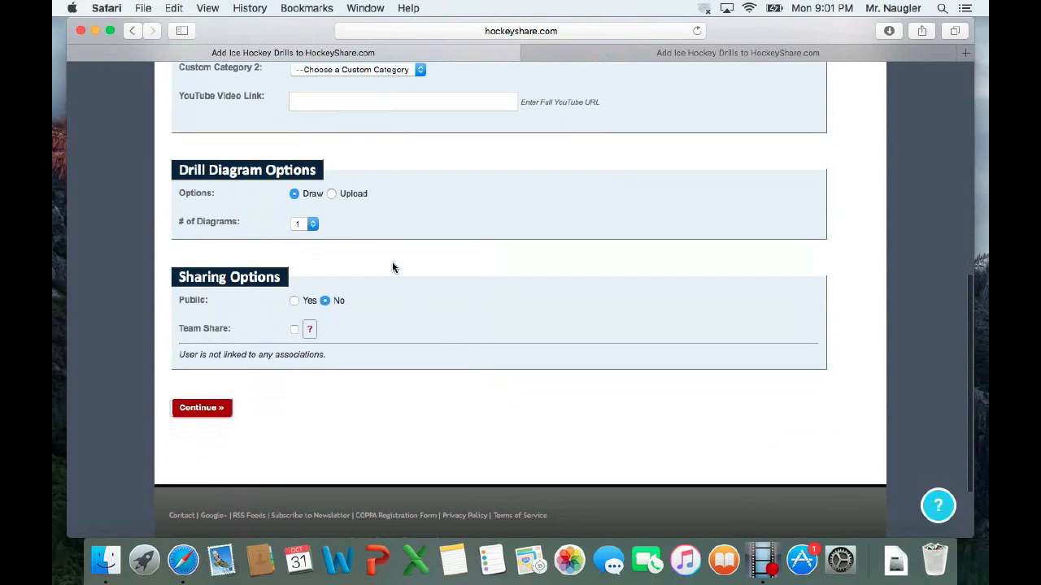
click(307, 226)
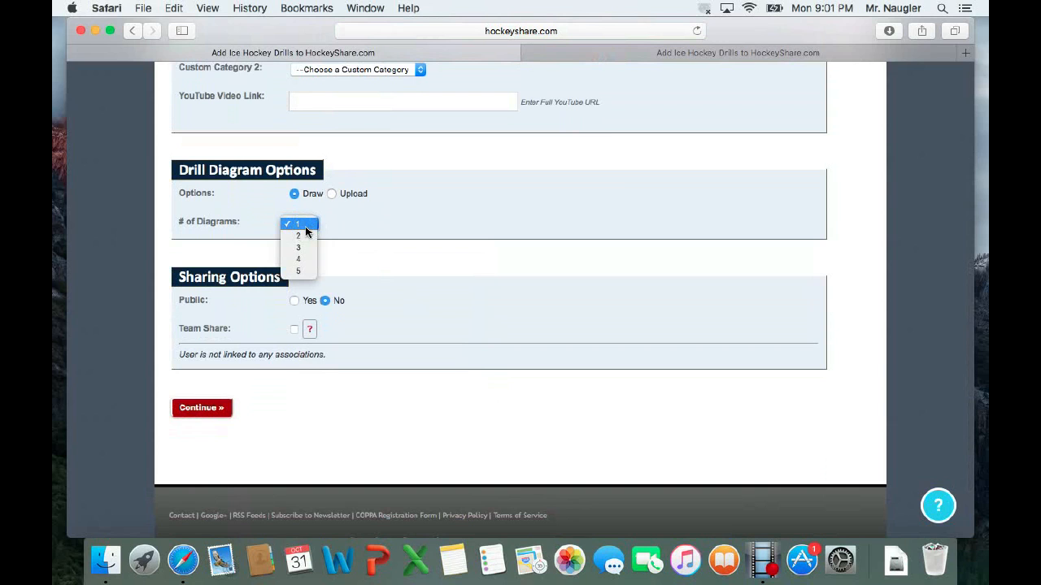
click(370, 223)
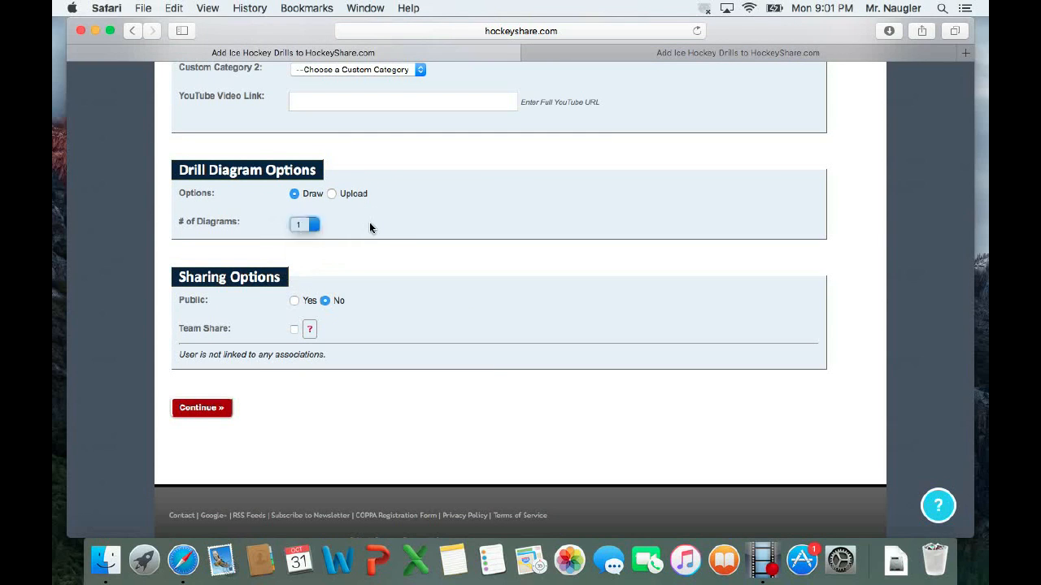
click(294, 301)
click(199, 410)
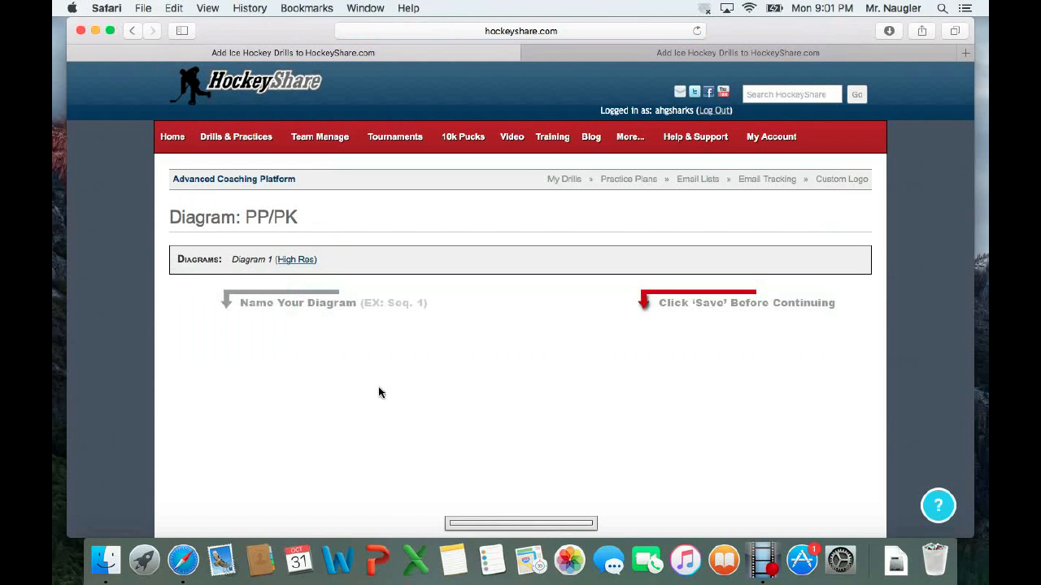
Step: Place four O players in a box formation in front of the net at one end of the rink
scroll(378, 389, down, 2)
scroll(378, 392, down, 4)
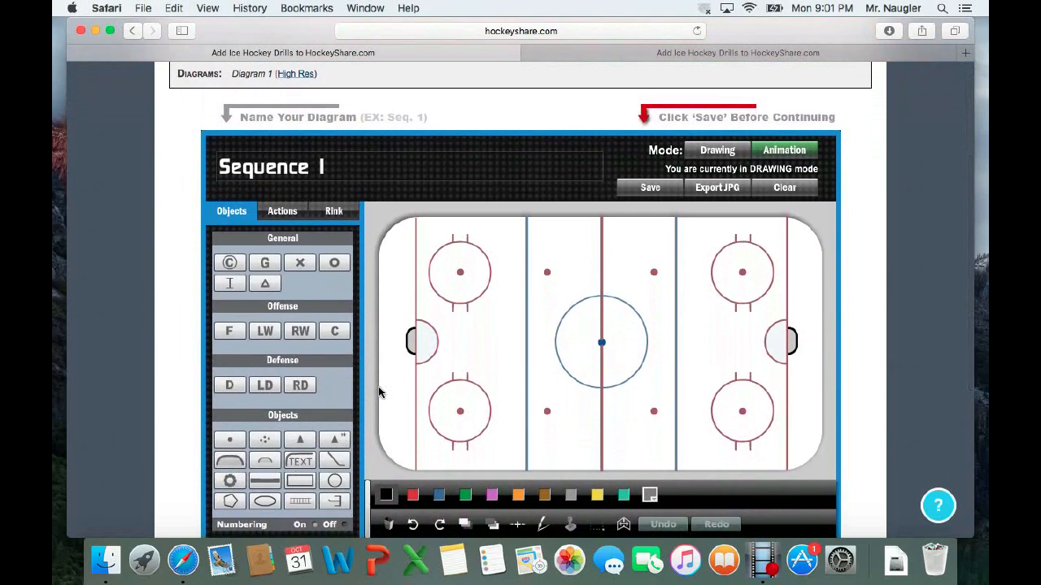
scroll(378, 392, down, 2)
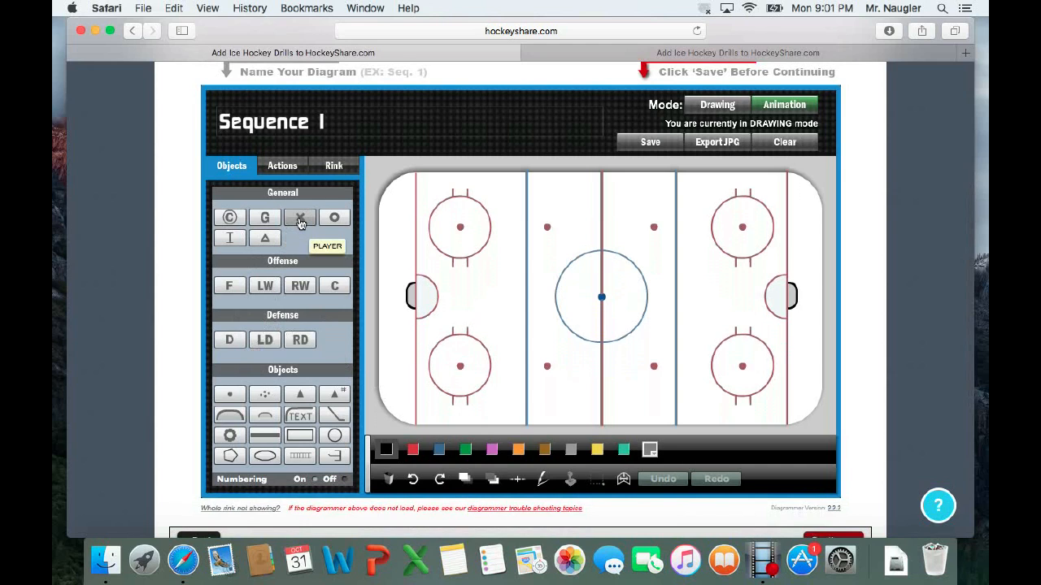
drag(332, 219, 439, 265)
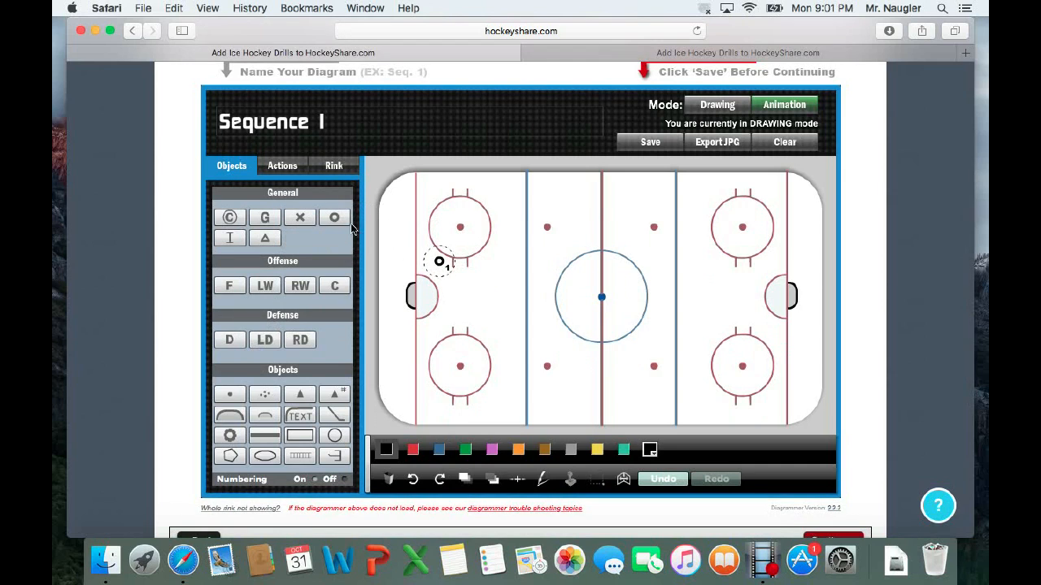
drag(334, 218, 441, 317)
drag(333, 218, 487, 266)
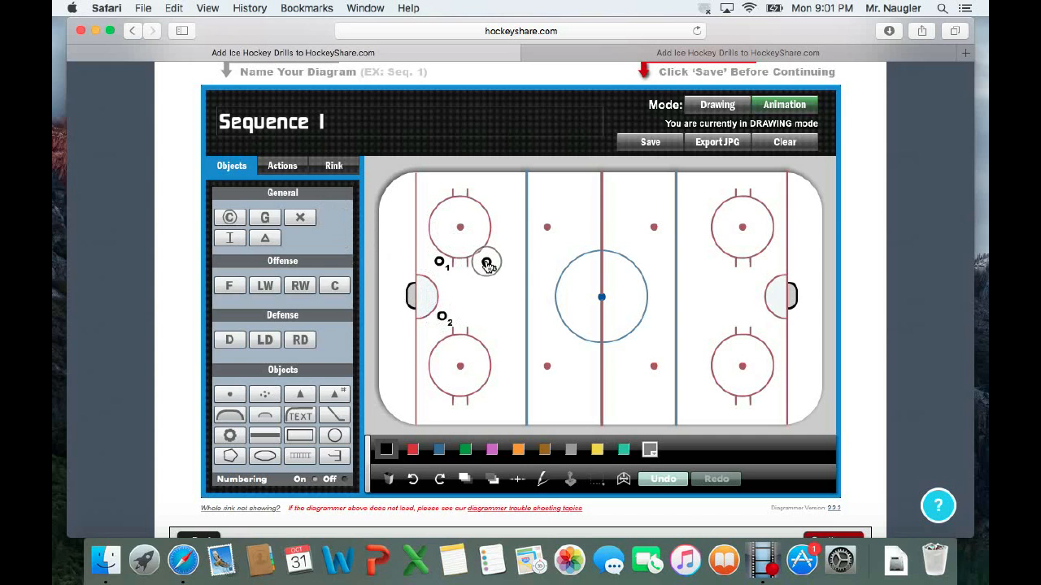
drag(338, 219, 489, 318)
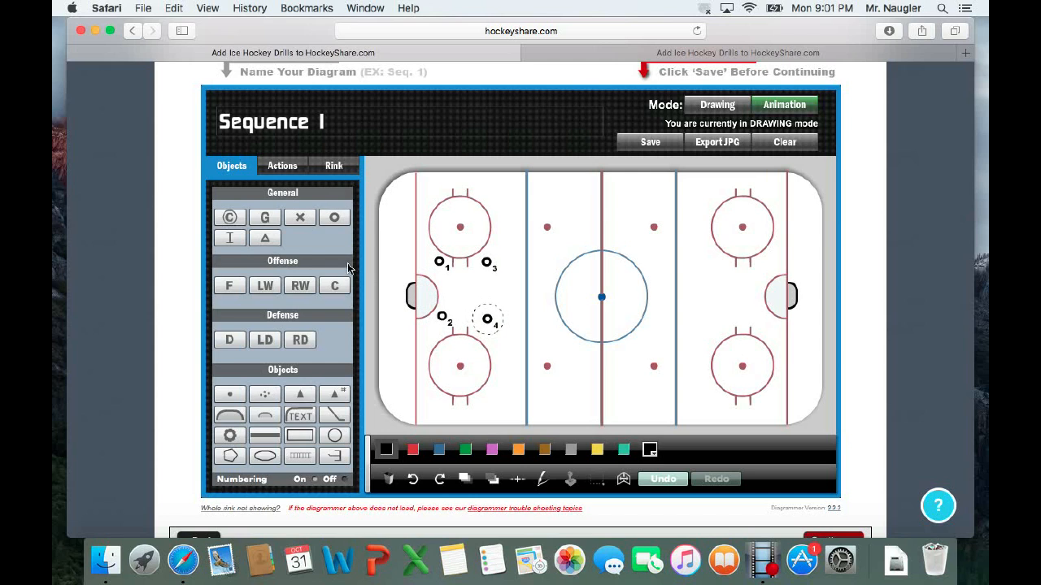
Step: Place five X players around the box: two near the blue line, one beside the upper faceoff circle, one behind the goal line and one in the slot
drag(300, 217, 506, 221)
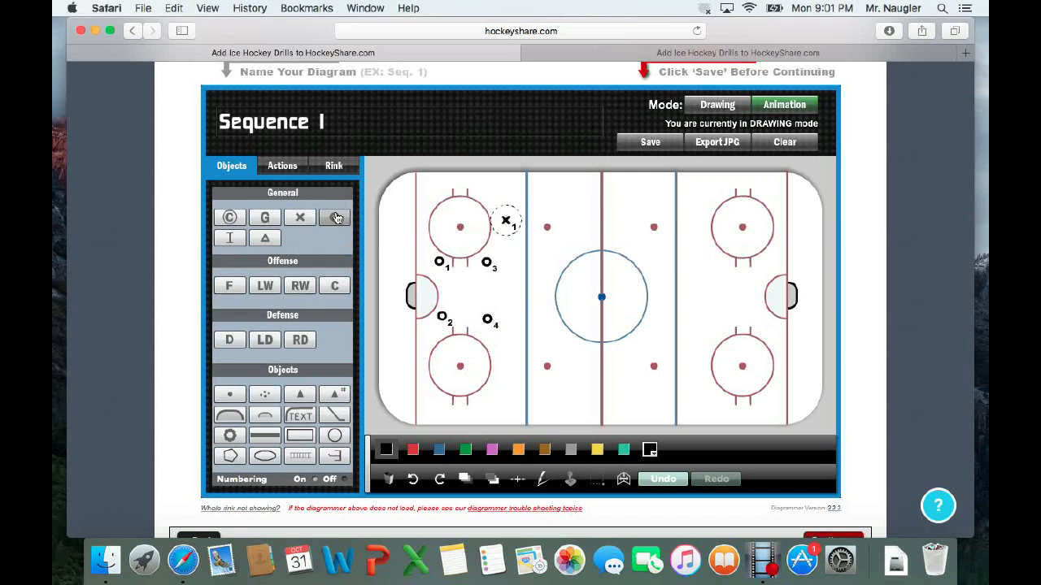
drag(300, 220, 510, 306)
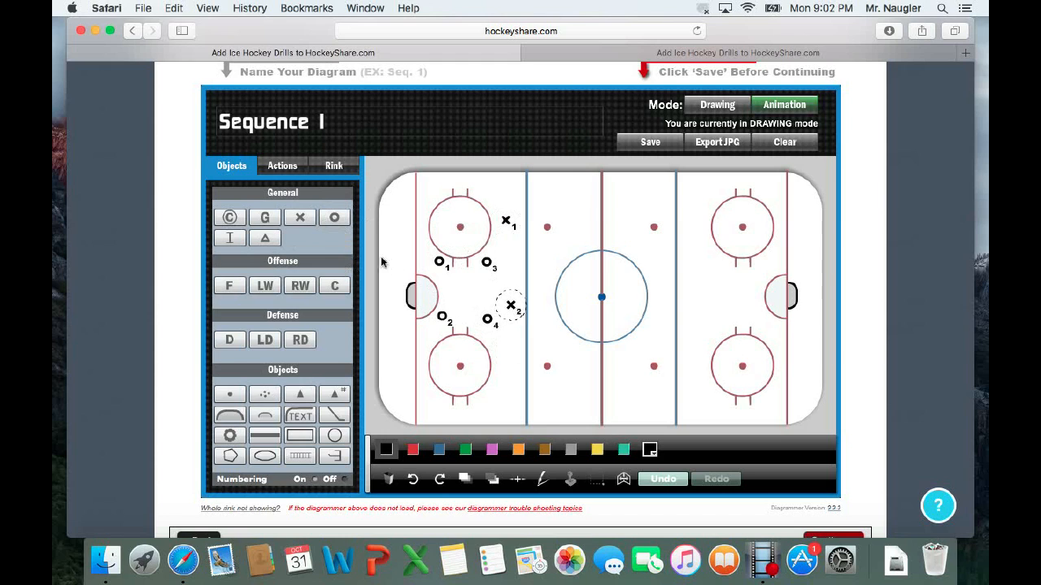
drag(300, 225, 430, 200)
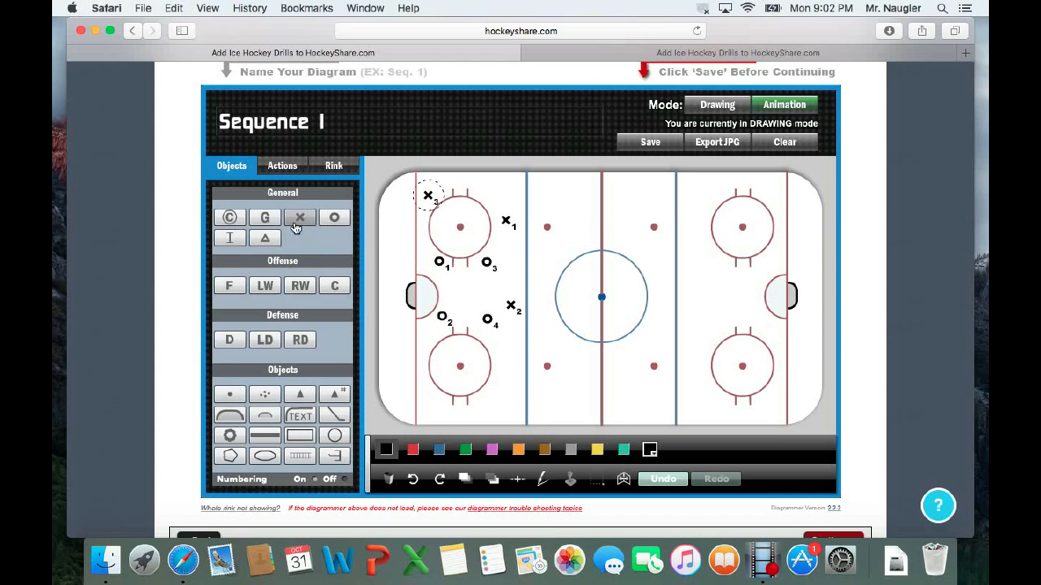
drag(298, 222, 390, 260)
drag(298, 221, 465, 294)
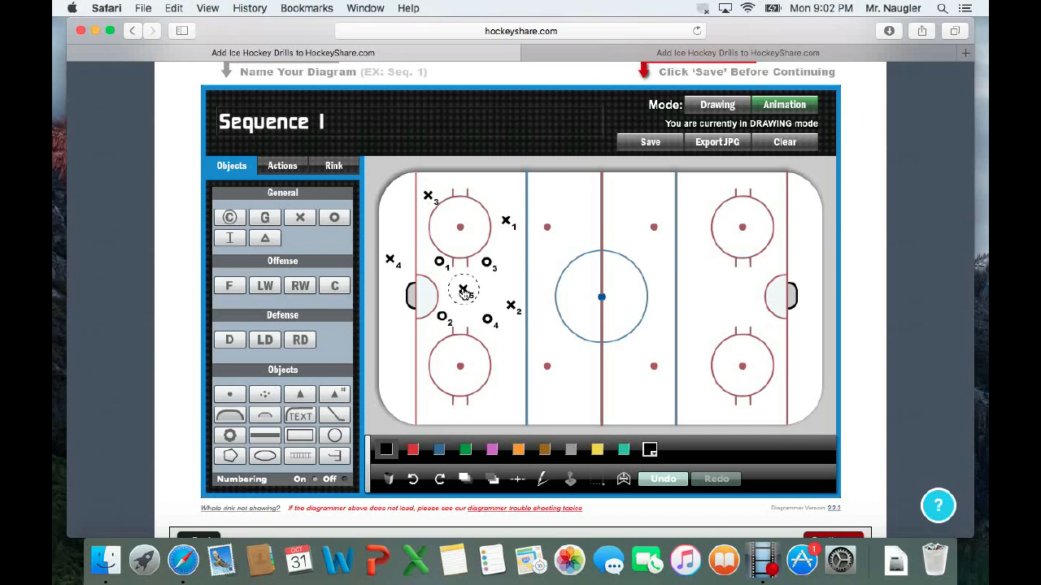
Step: Add a coach with a pile of pucks just outside the blue line and a single puck beside player X3
scroll(489, 342, down, 3)
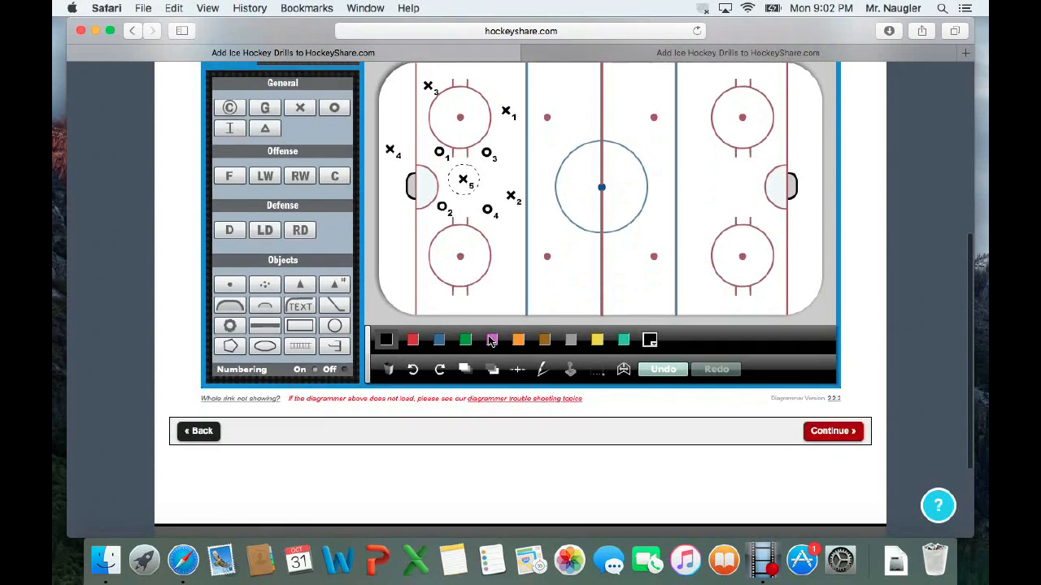
scroll(488, 342, up, 2)
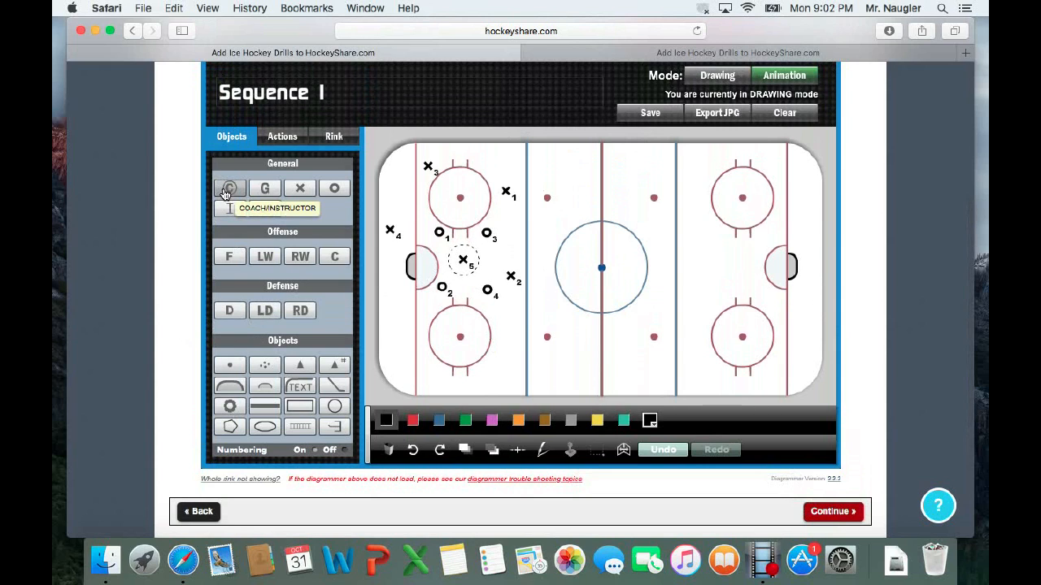
drag(226, 191, 552, 237)
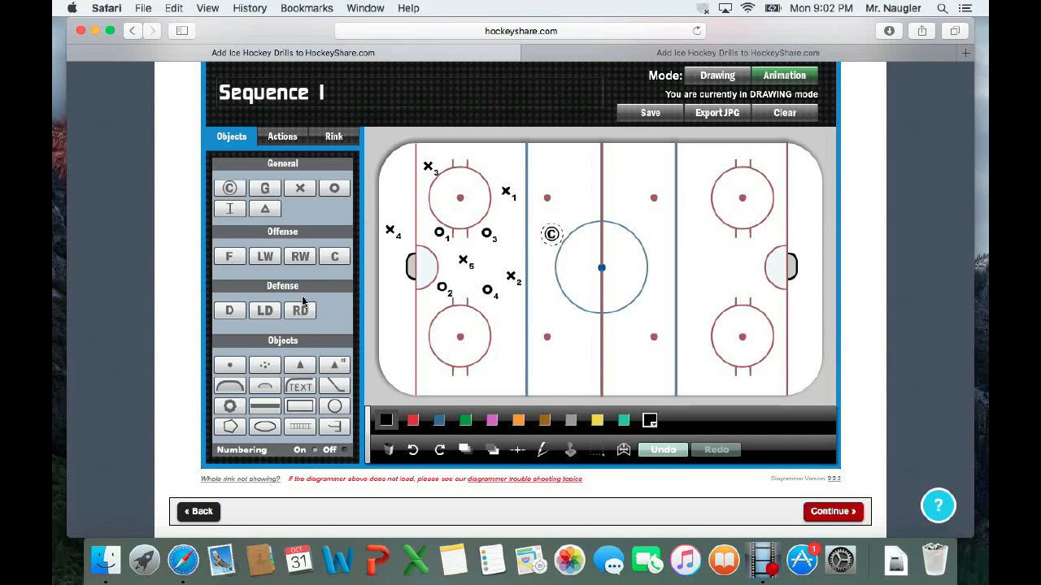
drag(265, 365, 540, 248)
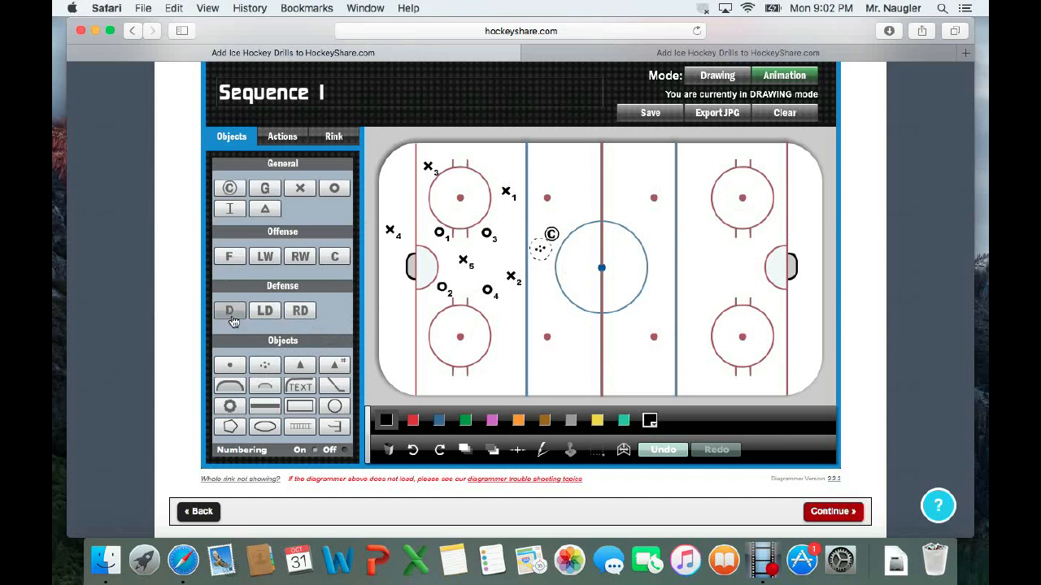
drag(231, 369, 426, 185)
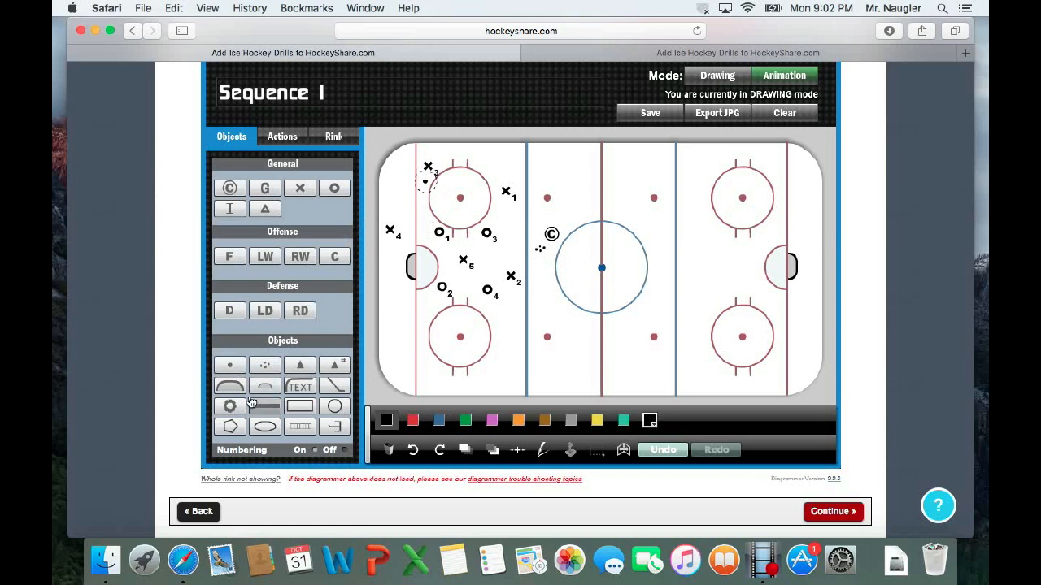
click(280, 138)
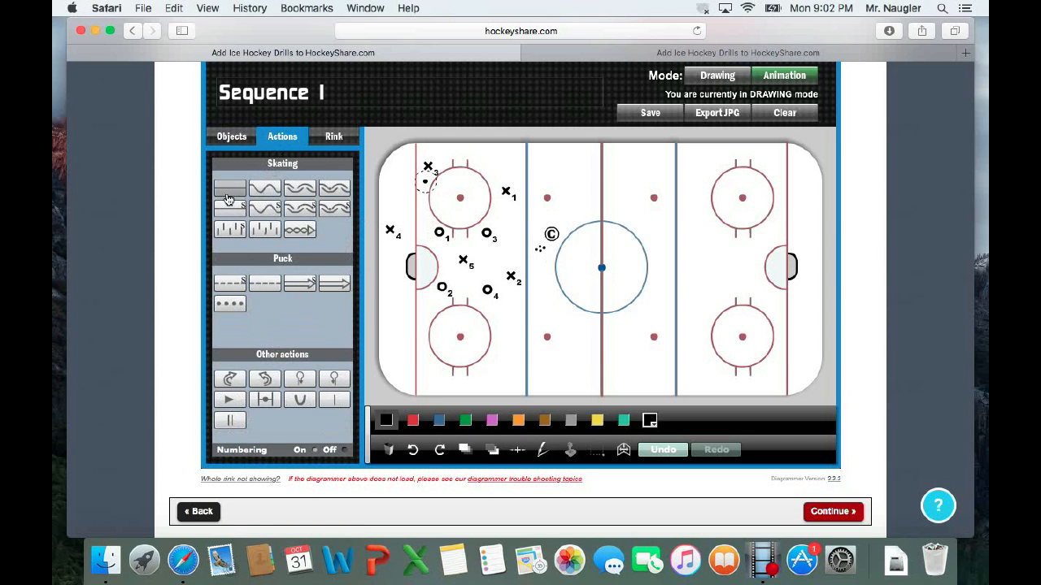
click(231, 191)
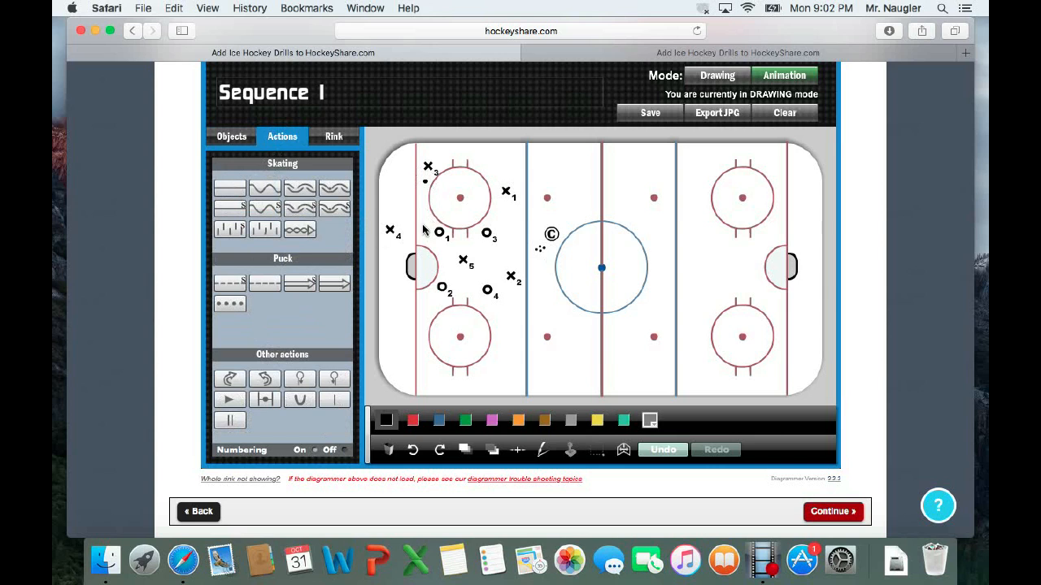
drag(229, 189, 412, 219)
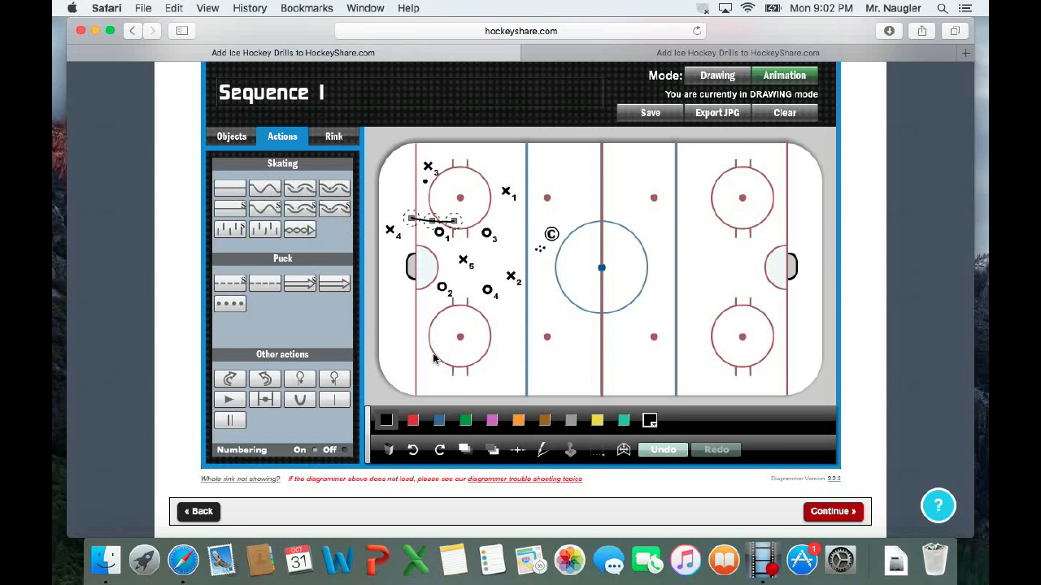
click(388, 450)
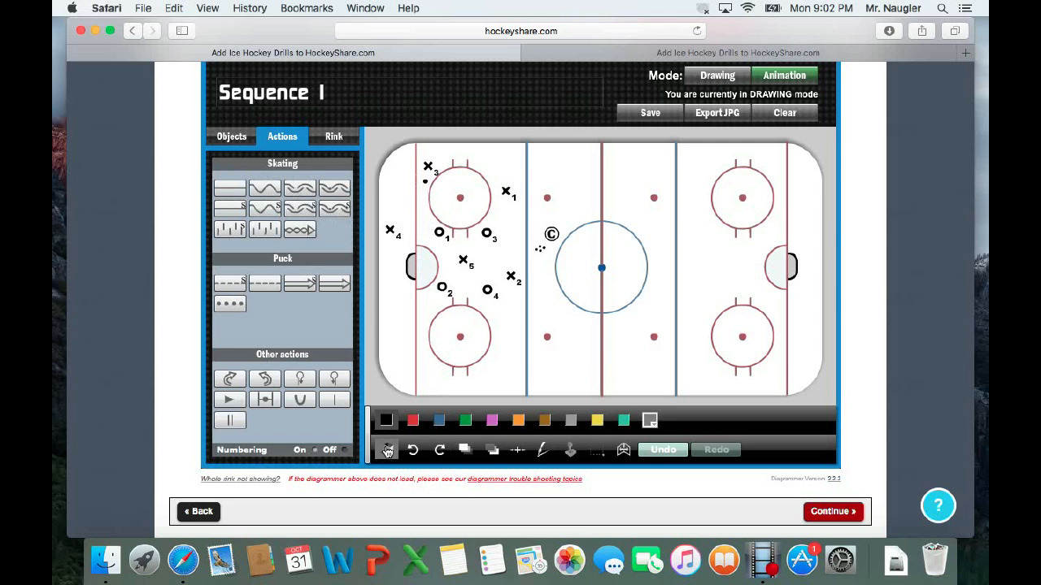
Step: Add a short straight skating line to each O player, with O1's towards X3's puck, O3's into the upper circle, O2's towards the crease and O4's towards X5
drag(233, 210, 430, 195)
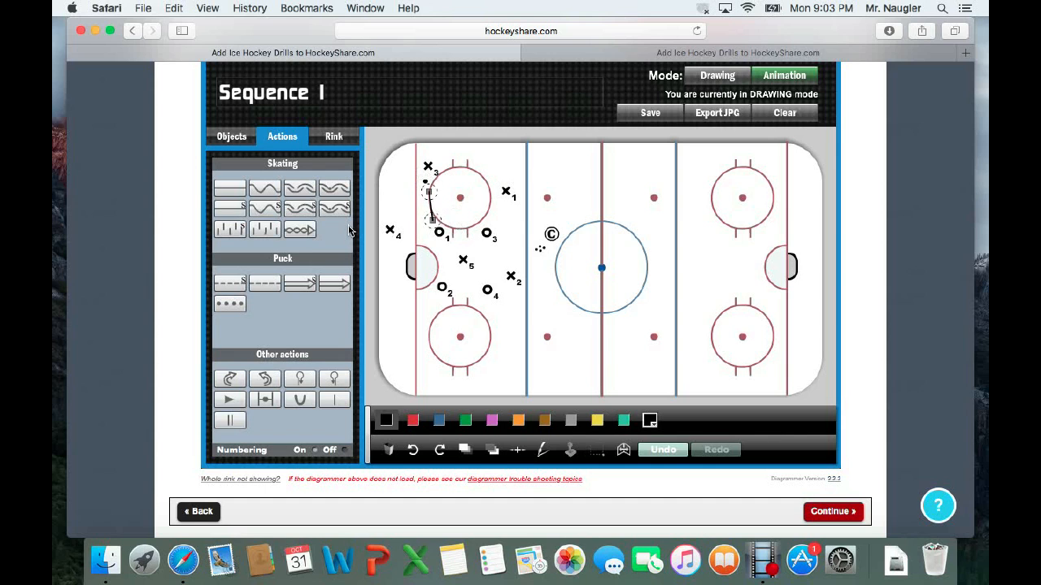
drag(234, 210, 457, 213)
drag(230, 207, 437, 254)
drag(230, 213, 483, 286)
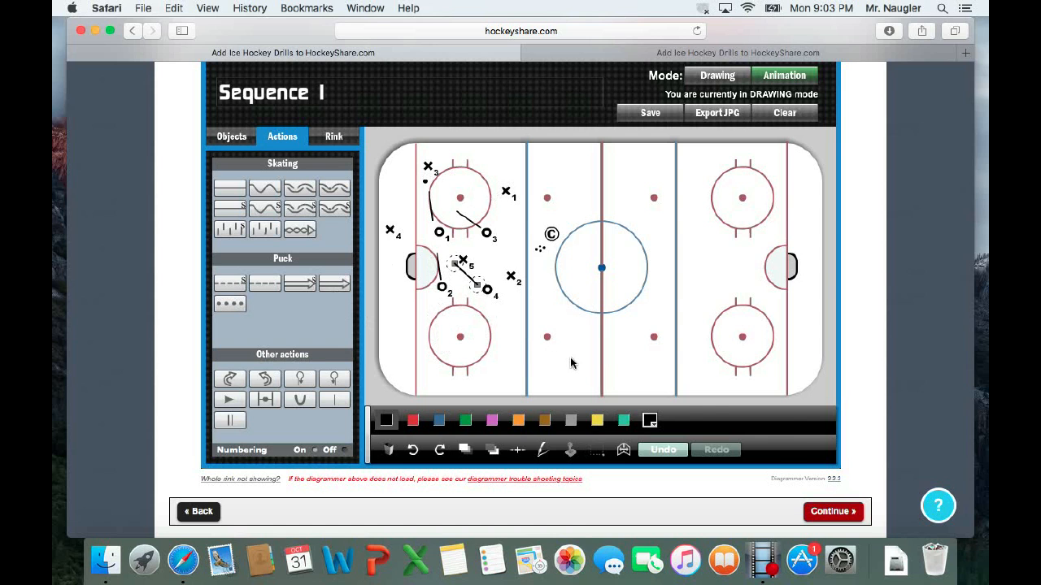
Step: Save the diagram in the diagrammer and continue to the drill's description stage
click(836, 513)
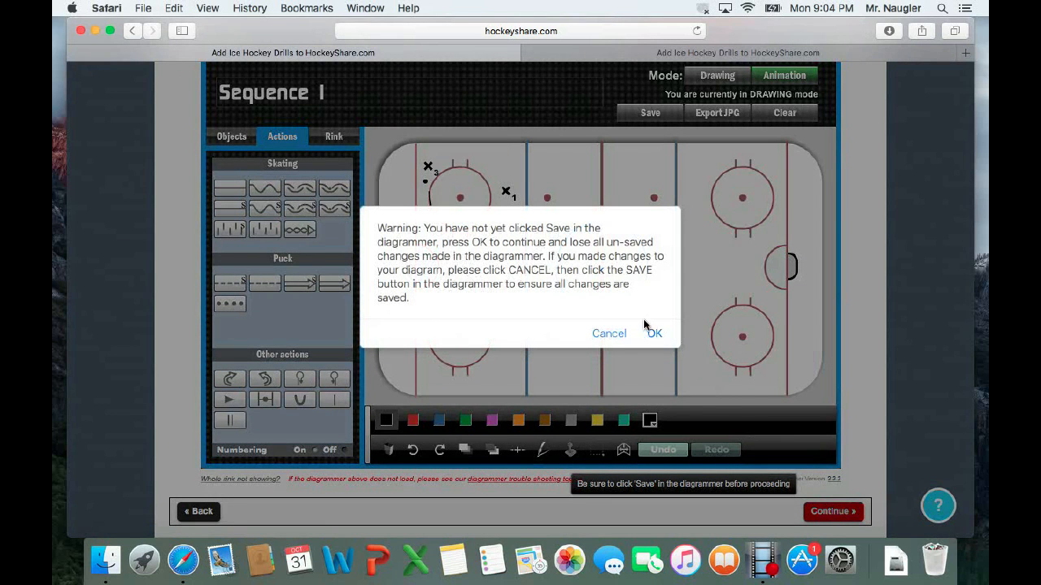
click(609, 334)
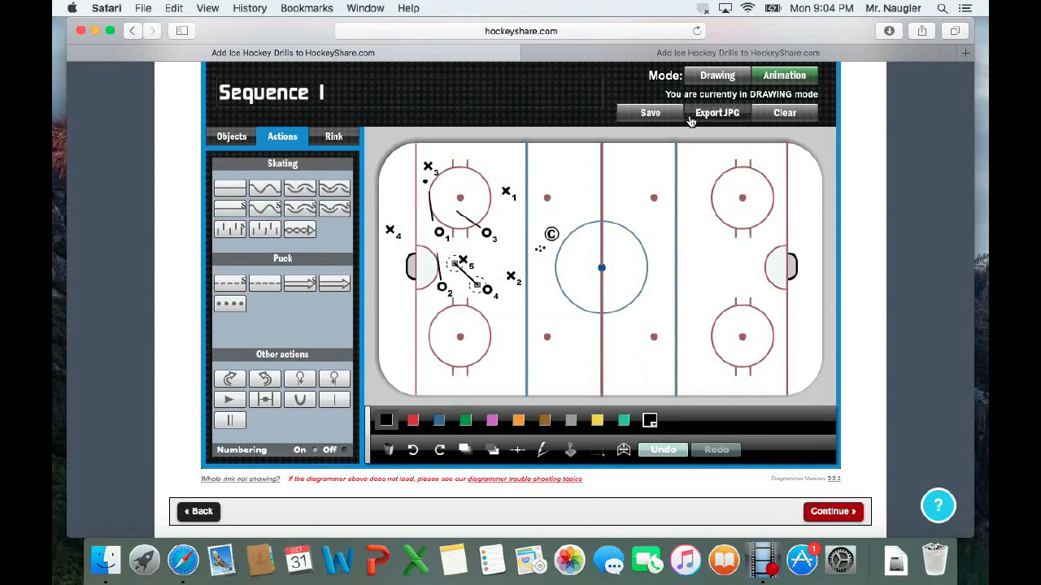
click(657, 114)
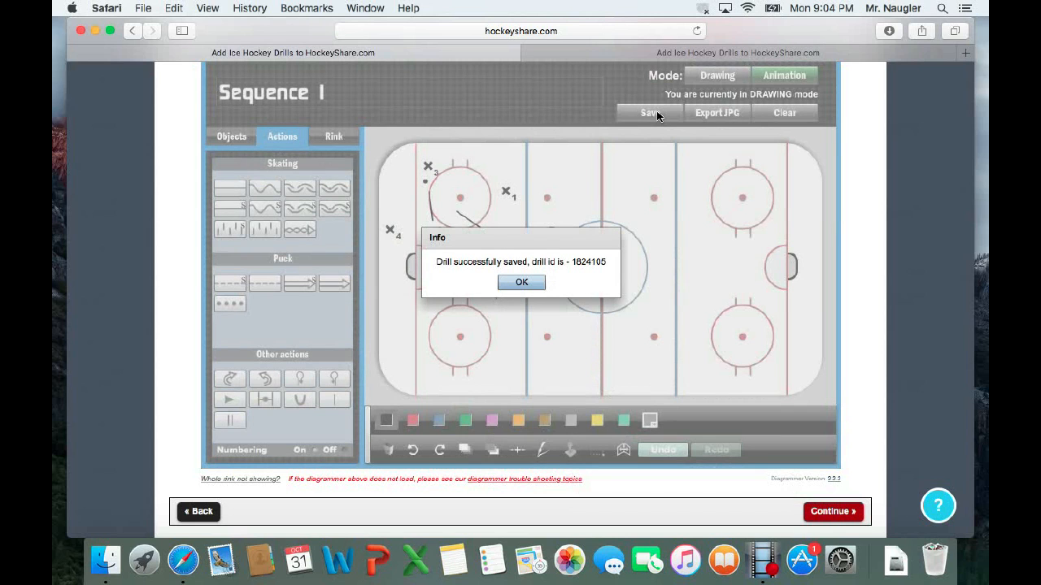
click(521, 282)
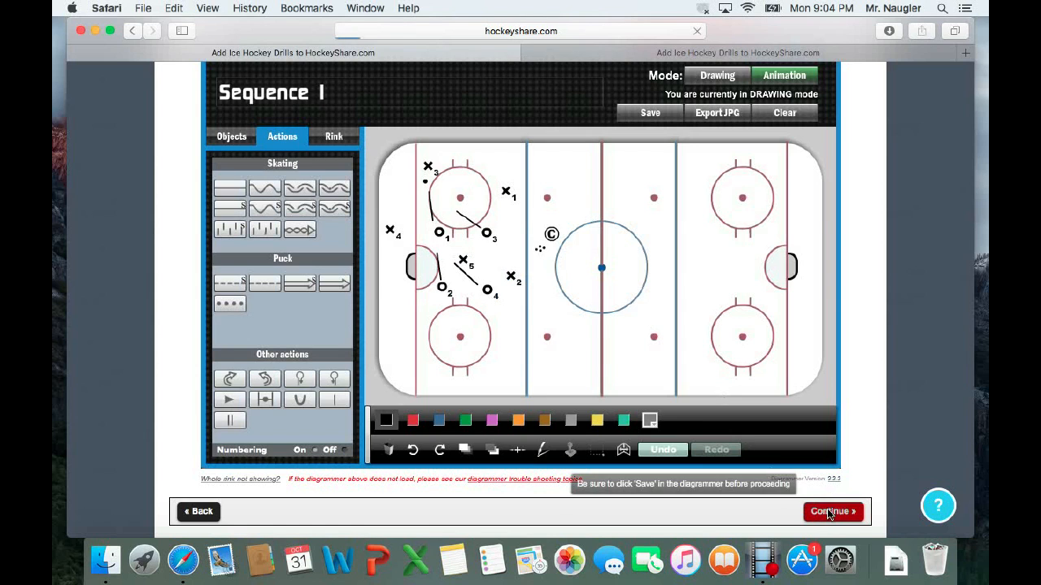
click(825, 512)
Step: Enter the drill description "Defence will focus on maintaining their position to defend the house without scrambling in the defensive zone."
scroll(706, 409, down, 3)
scroll(706, 409, down, 5)
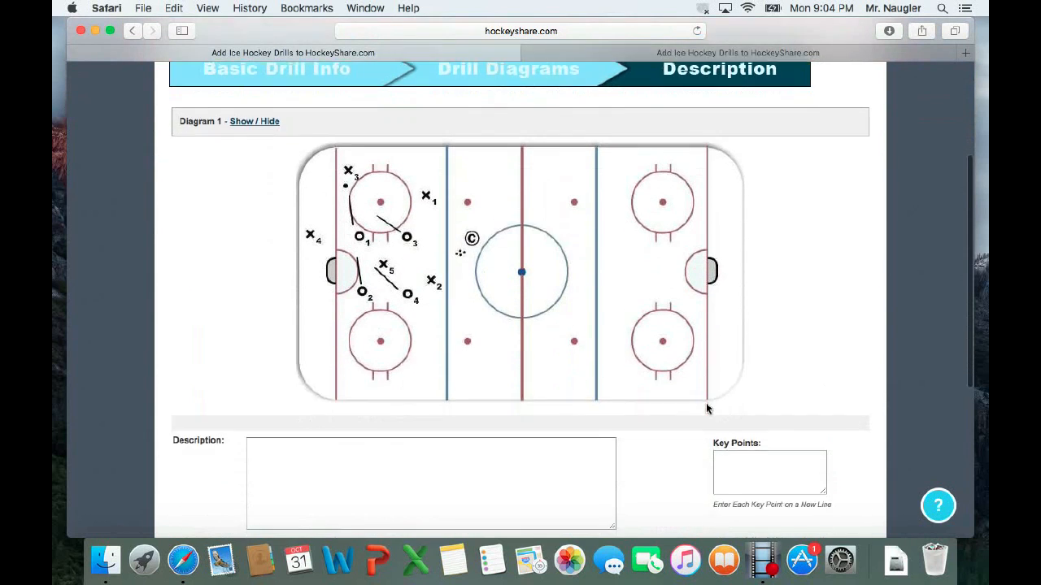
click(467, 368)
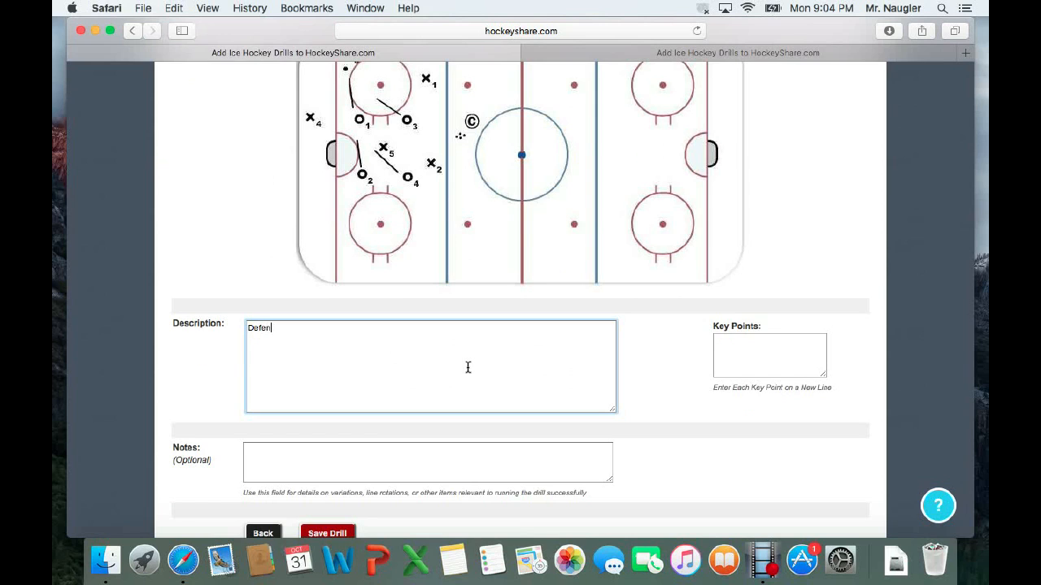
text(Defence will focus on maintaining t)
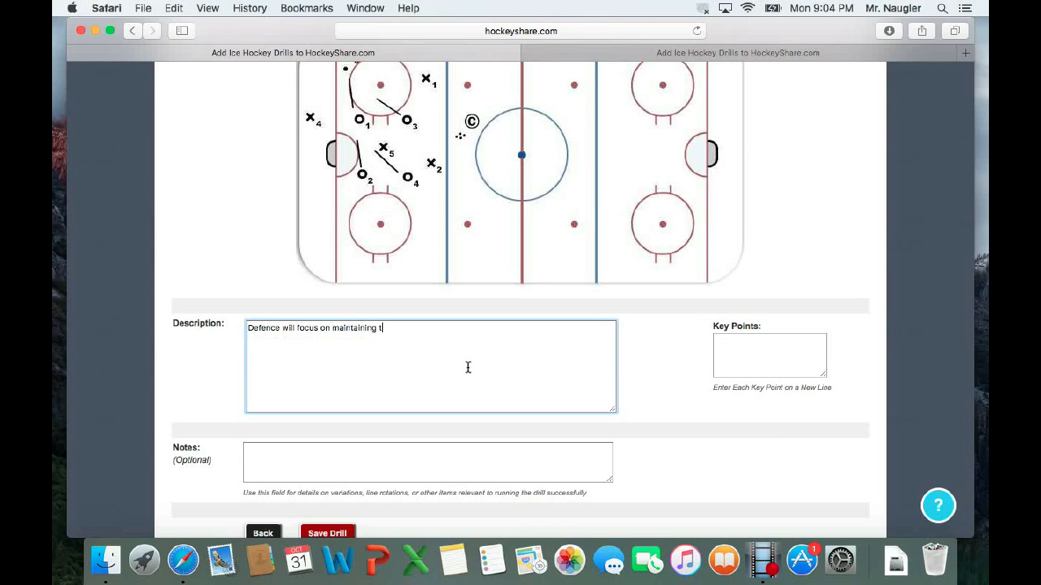
text(heir position to defend the house witho)
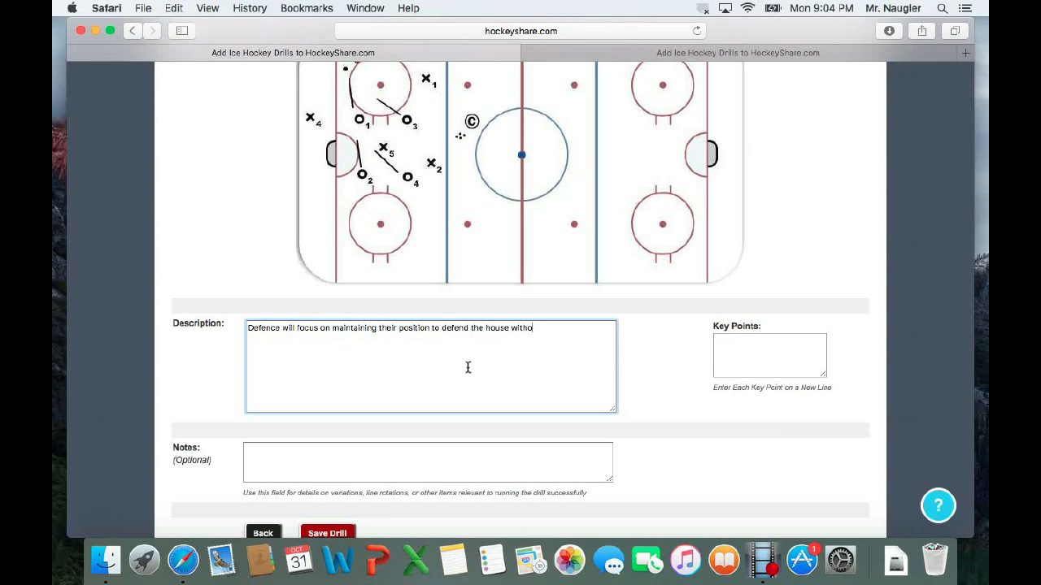
text(t )
text(sca)
text(mbil)
text(ng in the)
text( defen)
text(si)
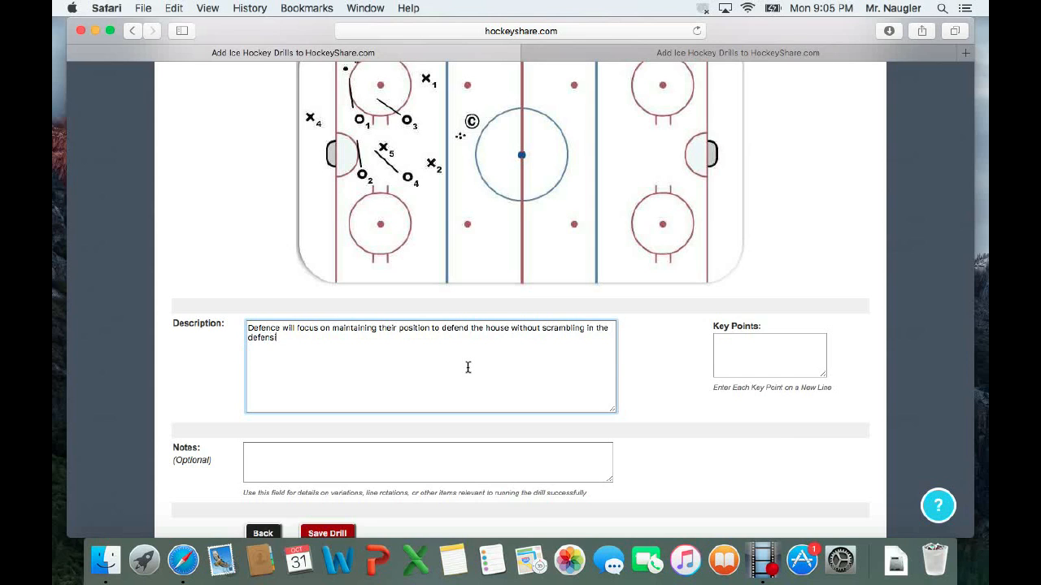
text(ve zone)
Step: Add a new description paragraph: "Offense will focus on keeping the puck spread out wide while trying to cause the defence to fall out of position."
text(.  Offense)
text(epi)
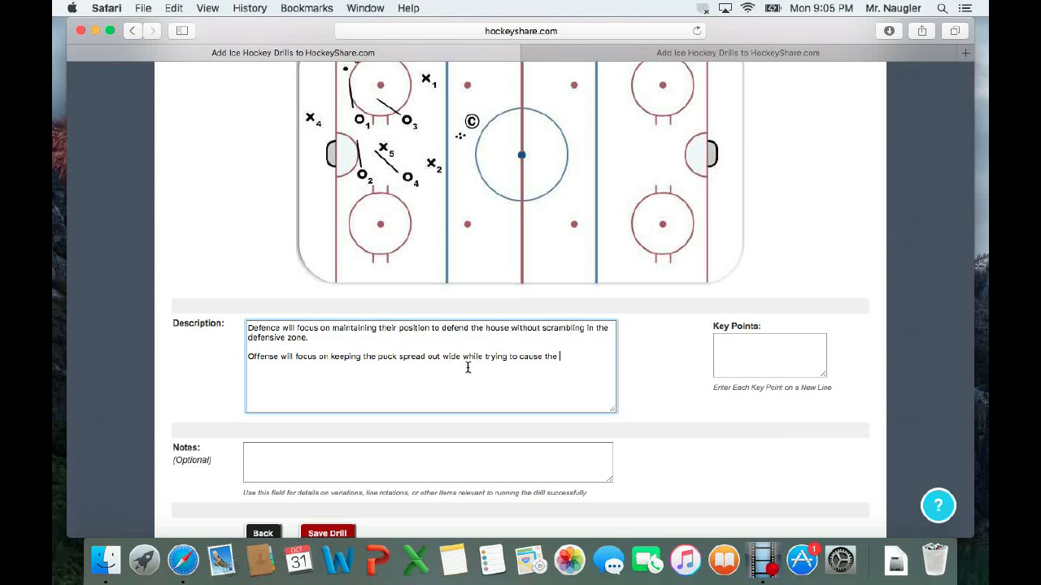
text(ence to fall out of poaition.)
Step: Save the drill with the optional notes left blank and go to the My Practice Plans library
click(422, 460)
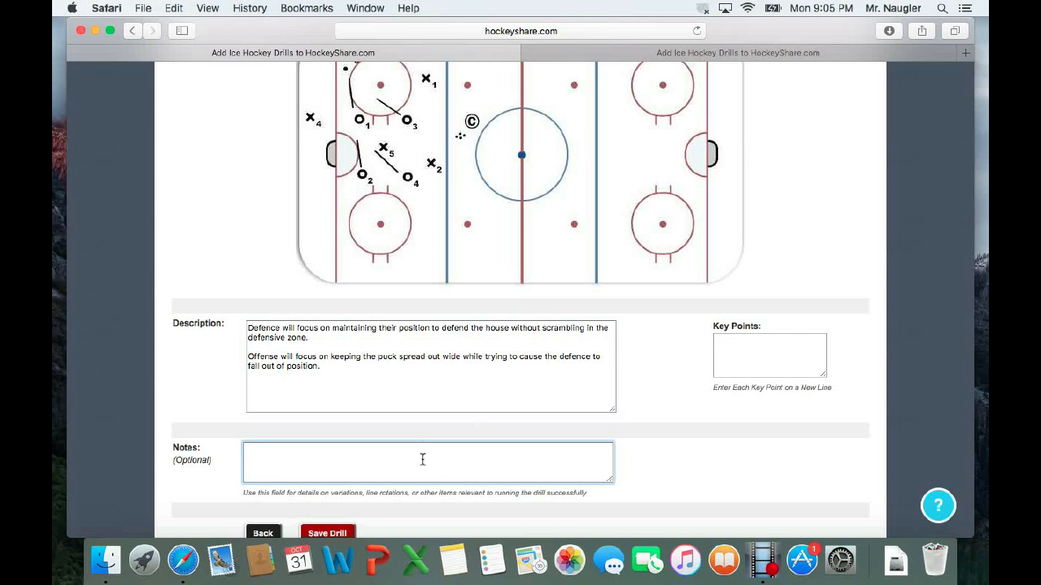
scroll(708, 436, down, 3)
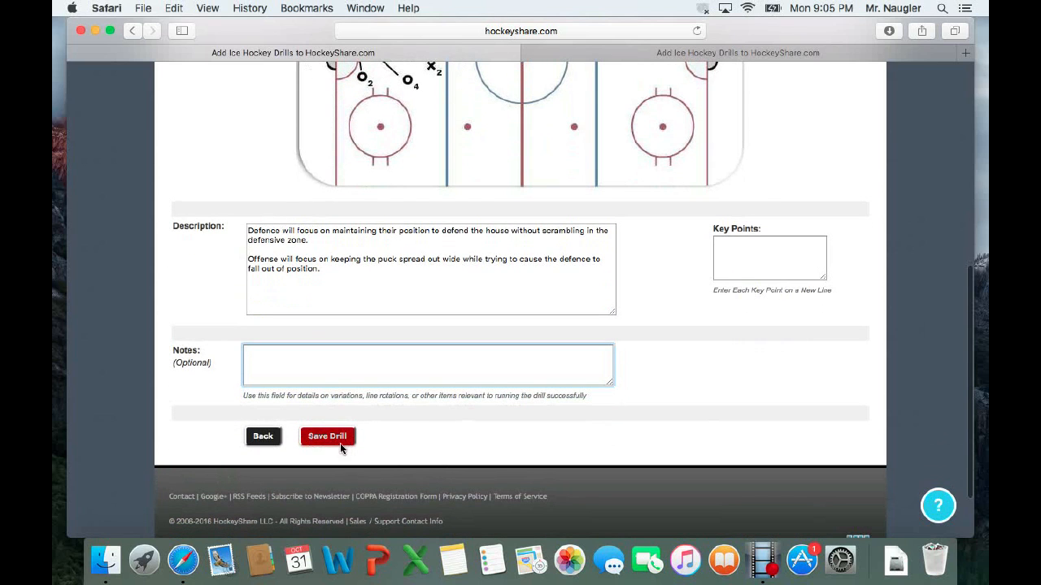
click(328, 439)
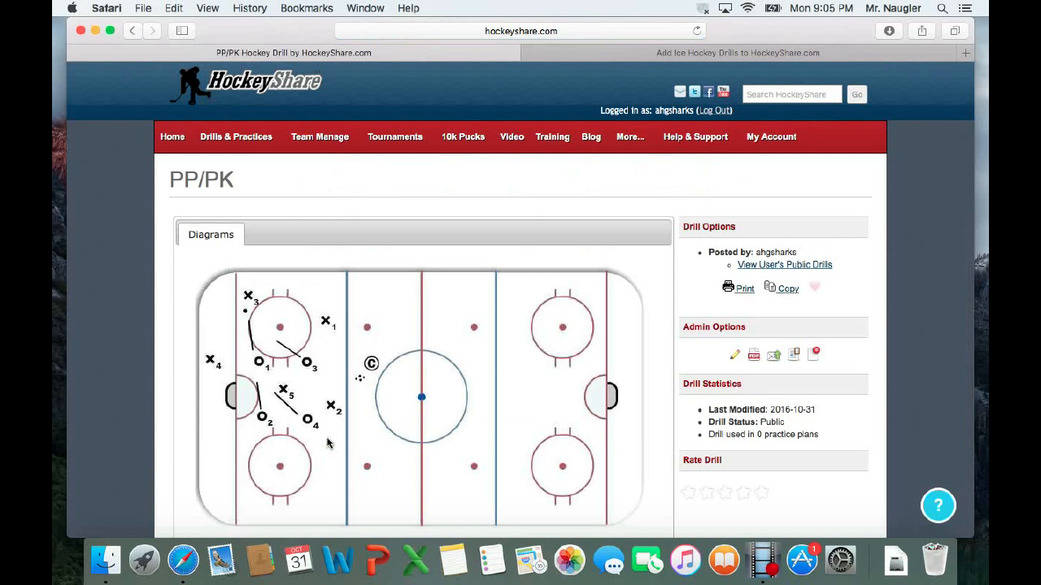
mouse_move(253, 142)
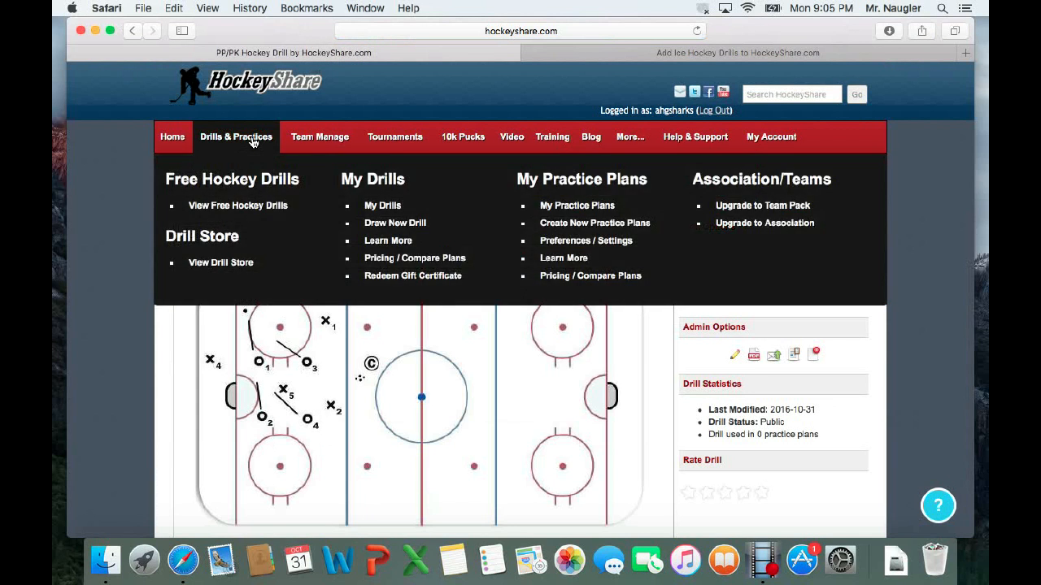
click(569, 206)
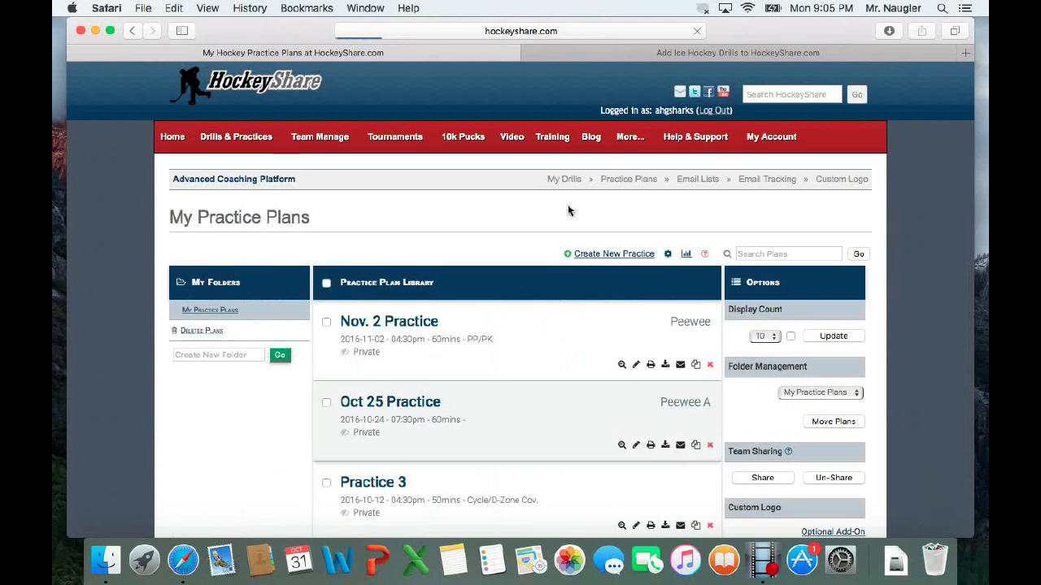
Step: Open the Nov. 2 Practice plan and add the last PP/PK drill listed under Systems in My Drills
click(393, 324)
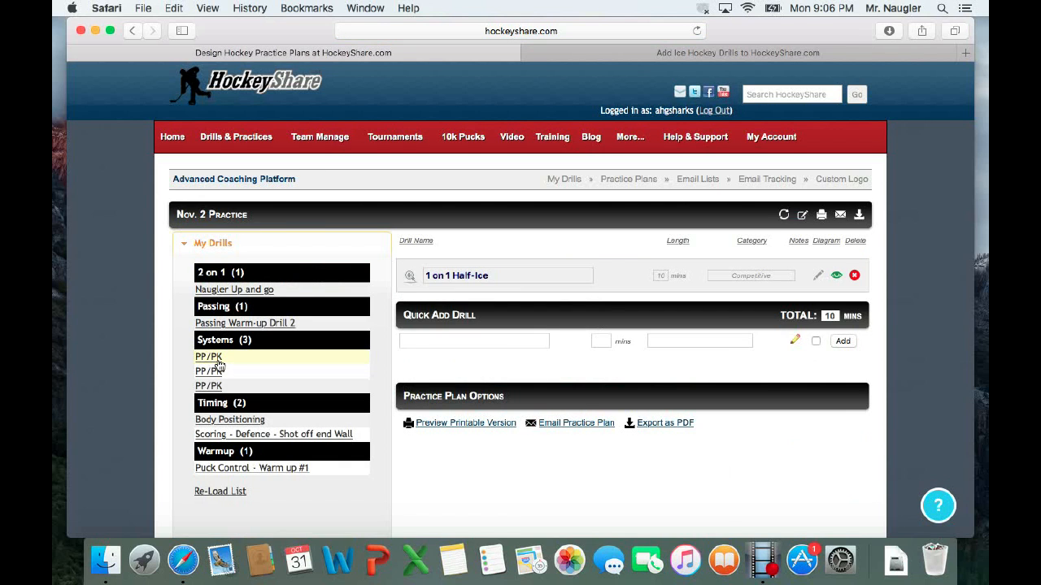
mouse_move(219, 366)
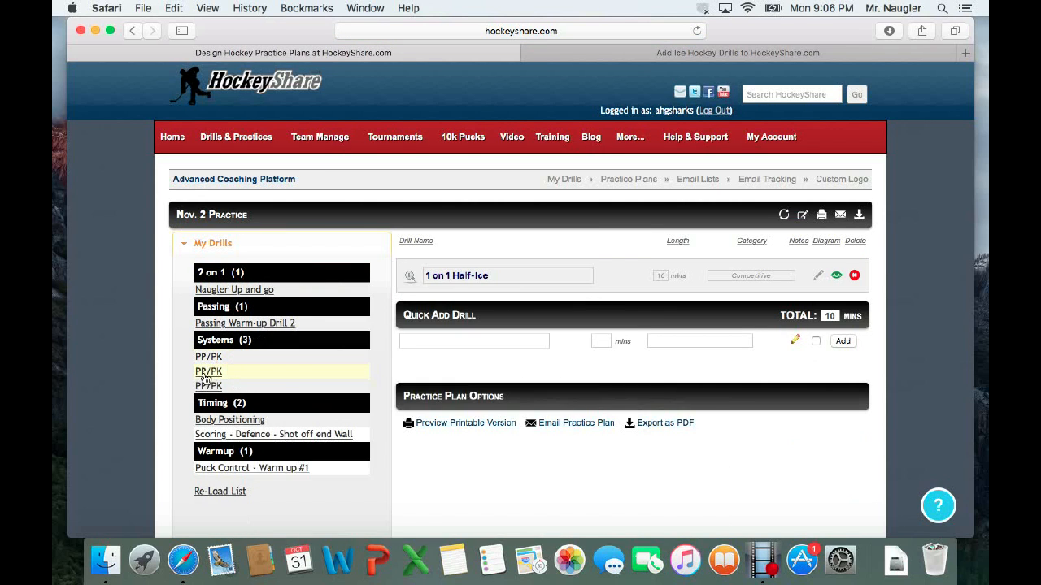
mouse_move(204, 389)
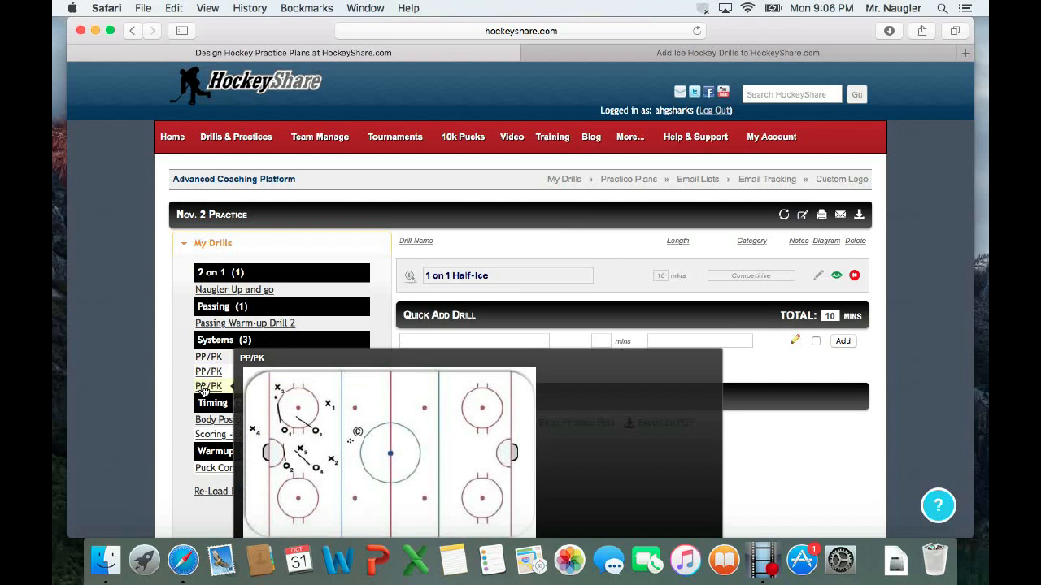
click(203, 387)
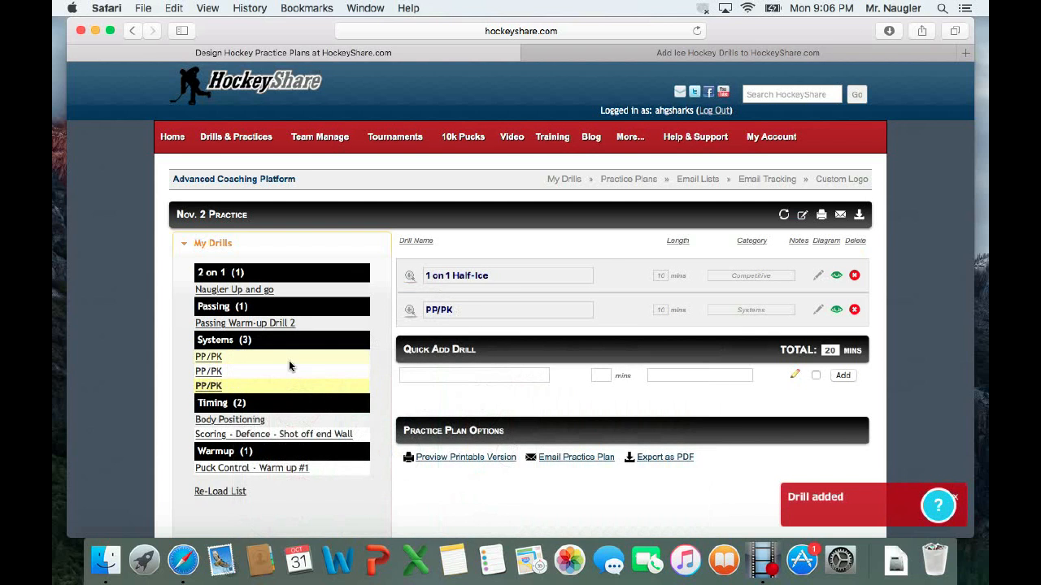
Step: Add the Body Positioning and Scoring - Defence - Shot off end Wall drills from the Timing category of My Drills to the practice
mouse_move(254, 333)
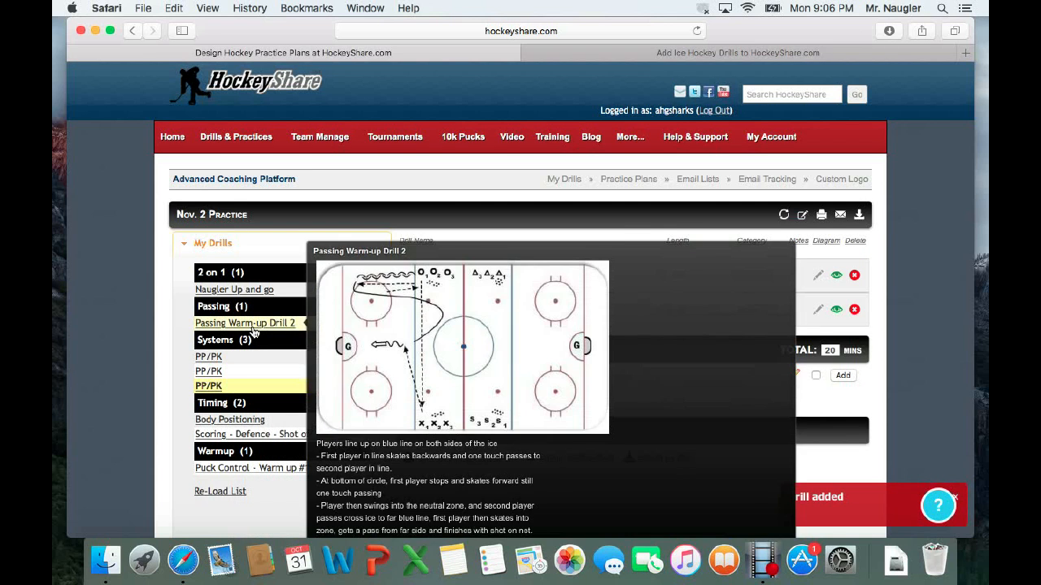
mouse_move(244, 421)
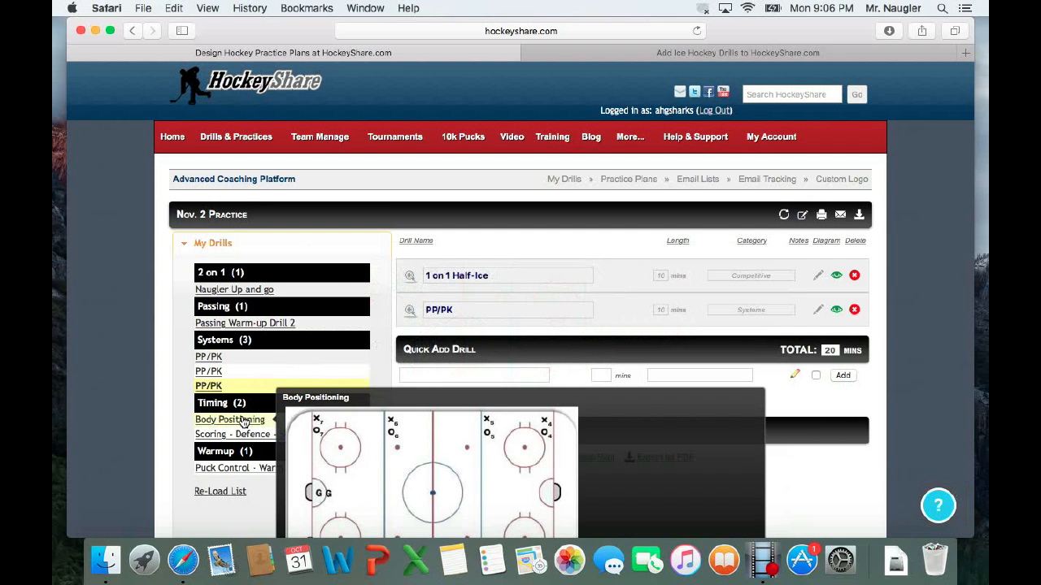
scroll(244, 421, down, 2)
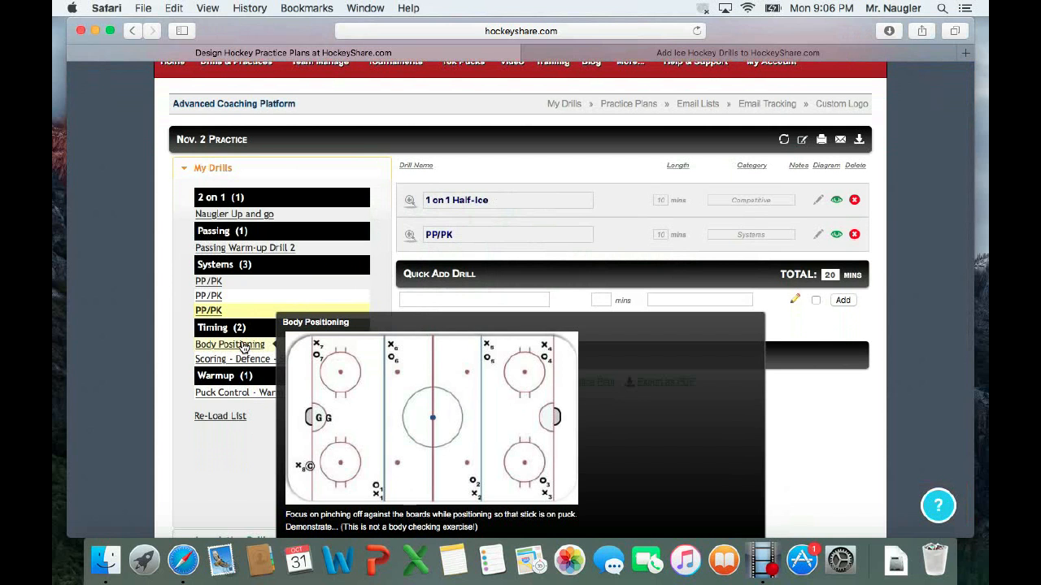
scroll(244, 346, down, 2)
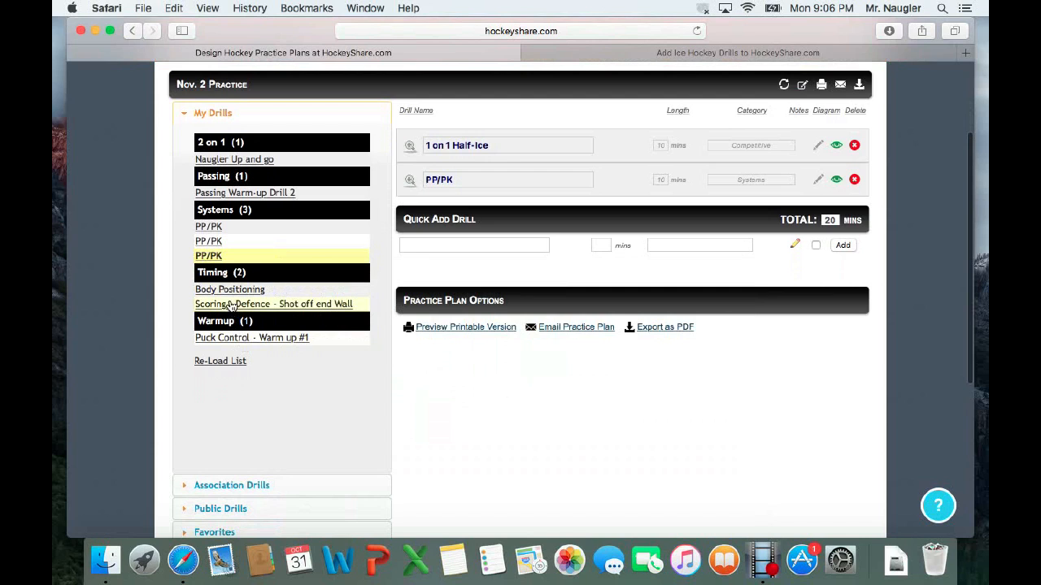
mouse_move(232, 300)
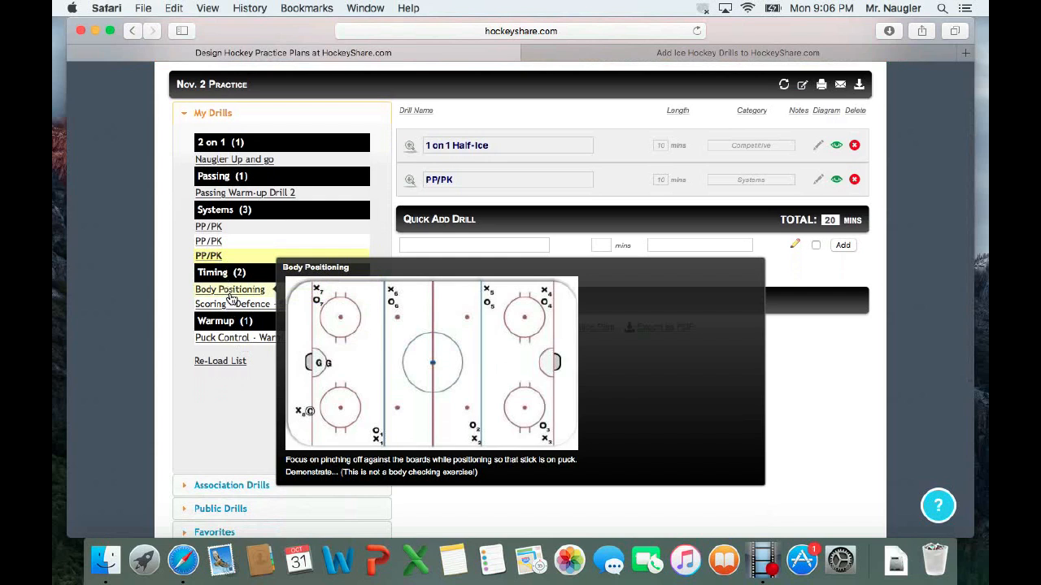
click(232, 298)
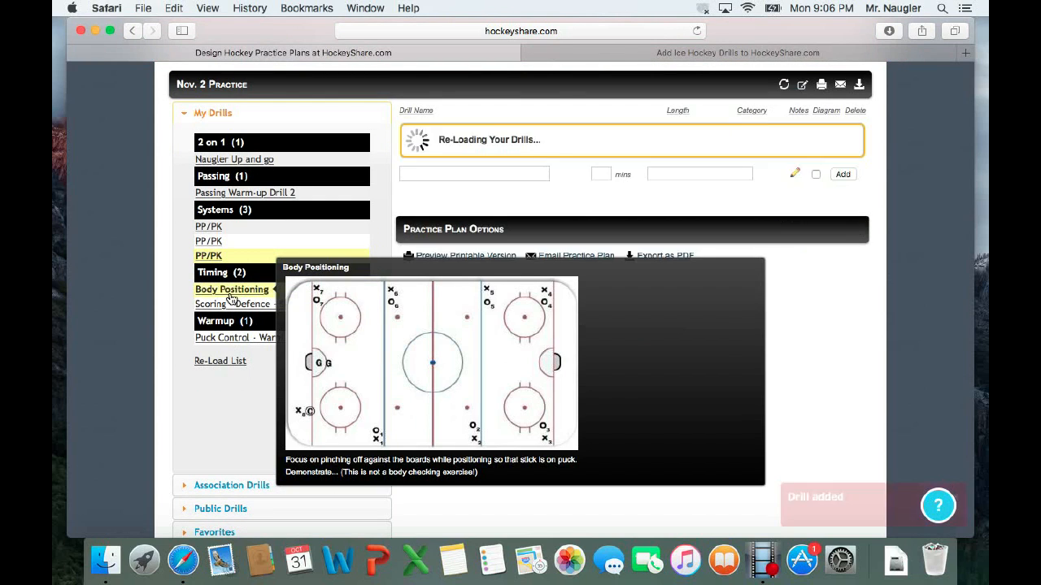
mouse_move(252, 309)
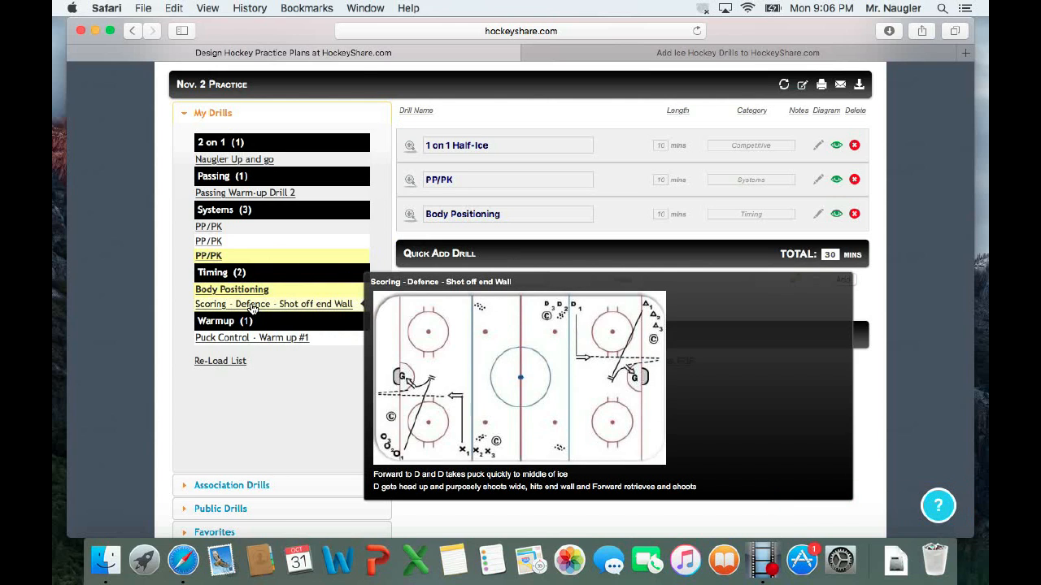
click(252, 305)
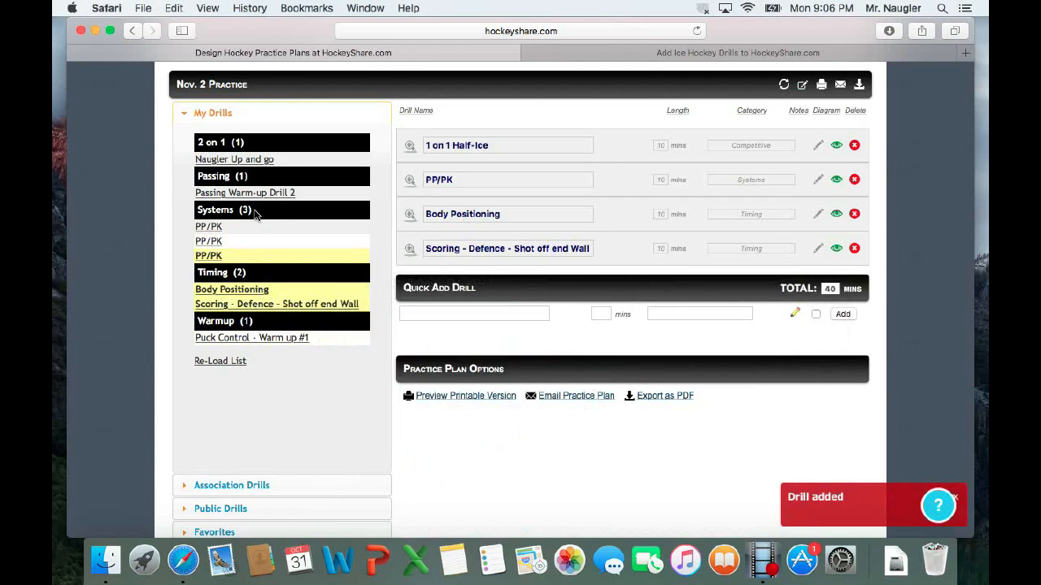
Step: Look through the Public Drills list and add the Bob Johnson Gap Drill to the Nov. 2 Practice
scroll(239, 392, down, 4)
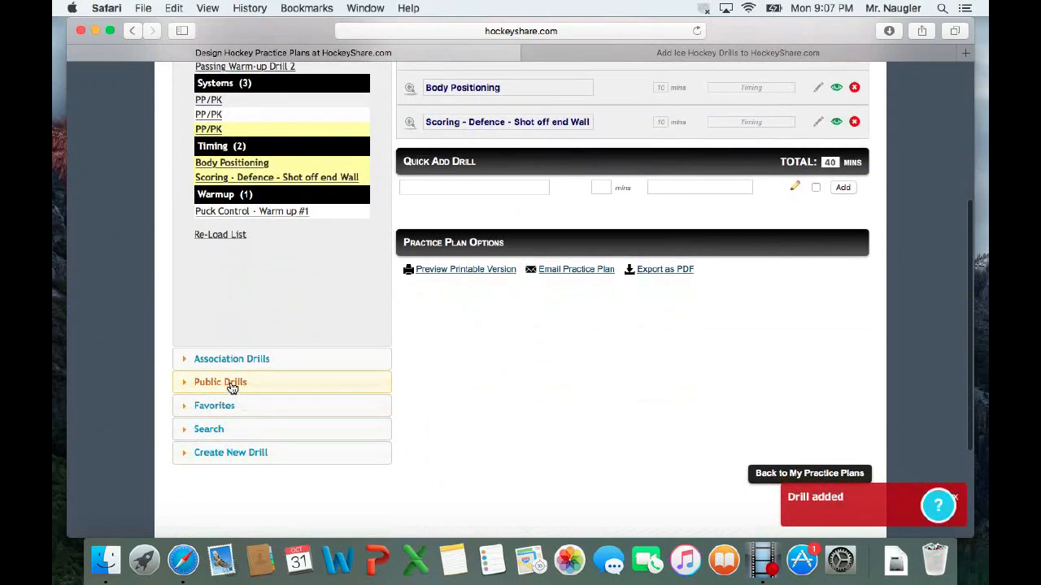
click(234, 386)
scroll(233, 388, down, 2)
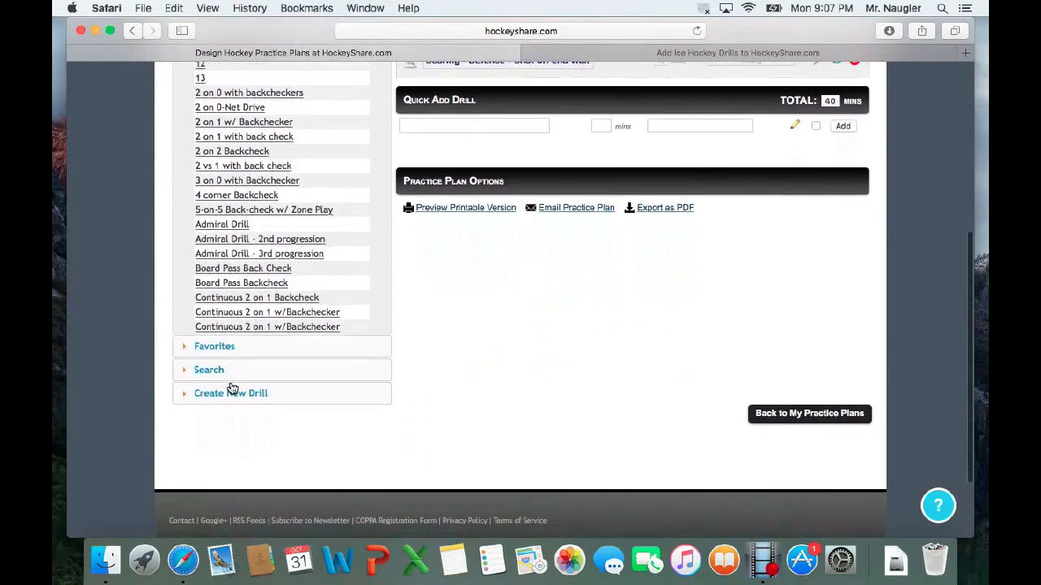
scroll(241, 428, up, 2)
scroll(244, 406, down, 10)
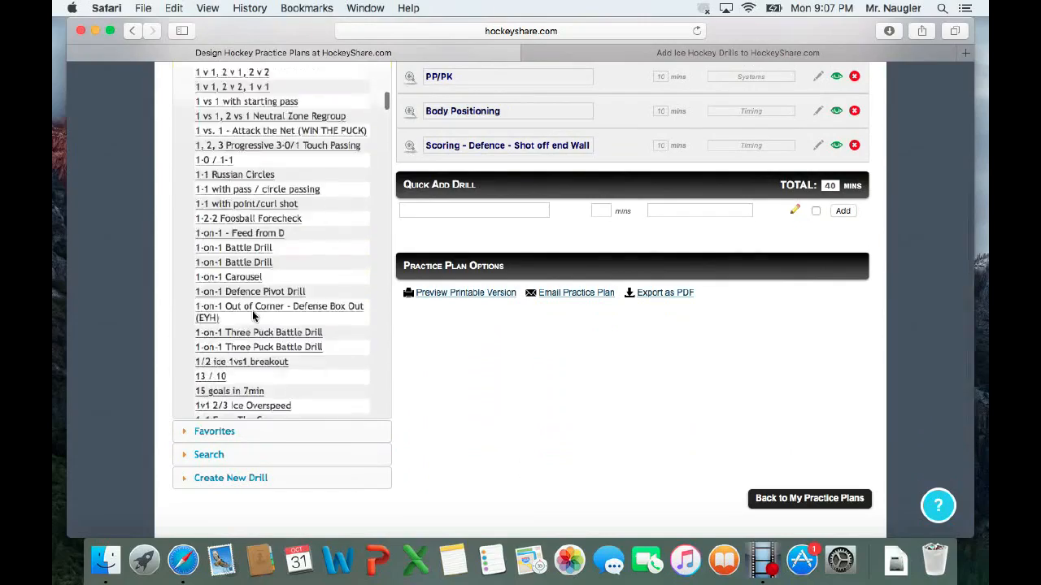
scroll(254, 316, down, 15)
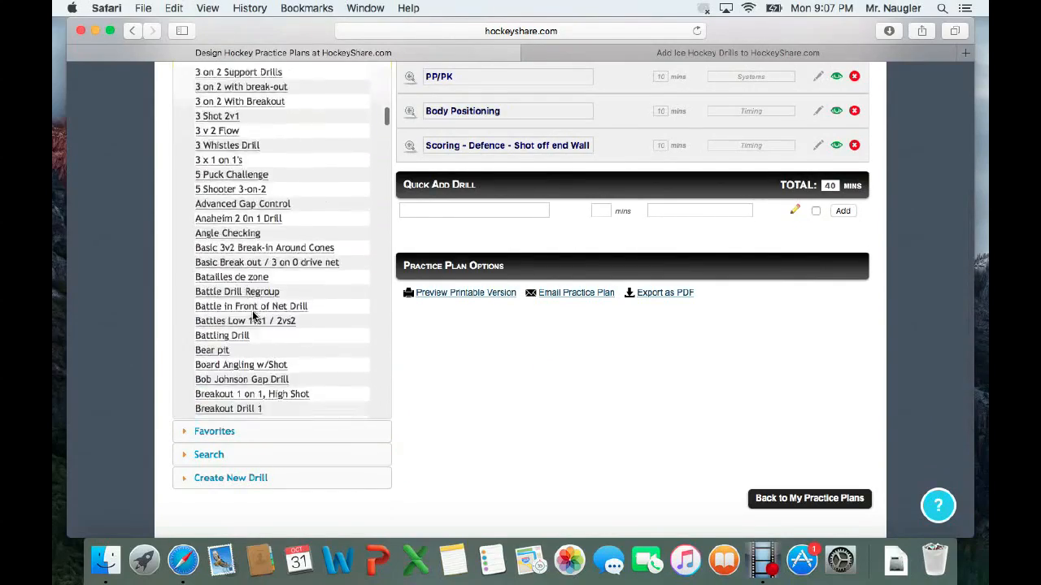
scroll(254, 316, down, 20)
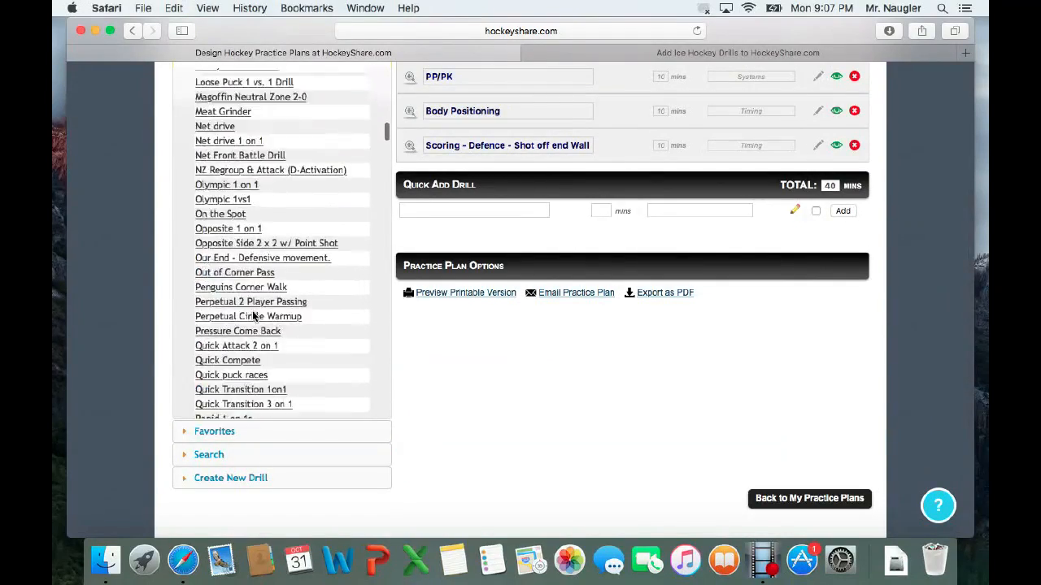
scroll(254, 316, down, 8)
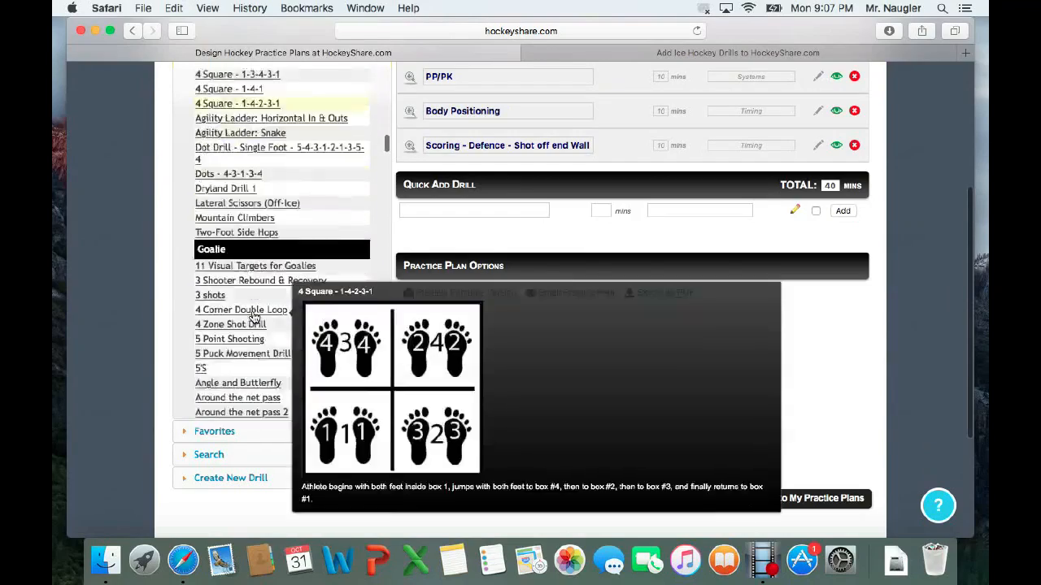
scroll(253, 315, up, 15)
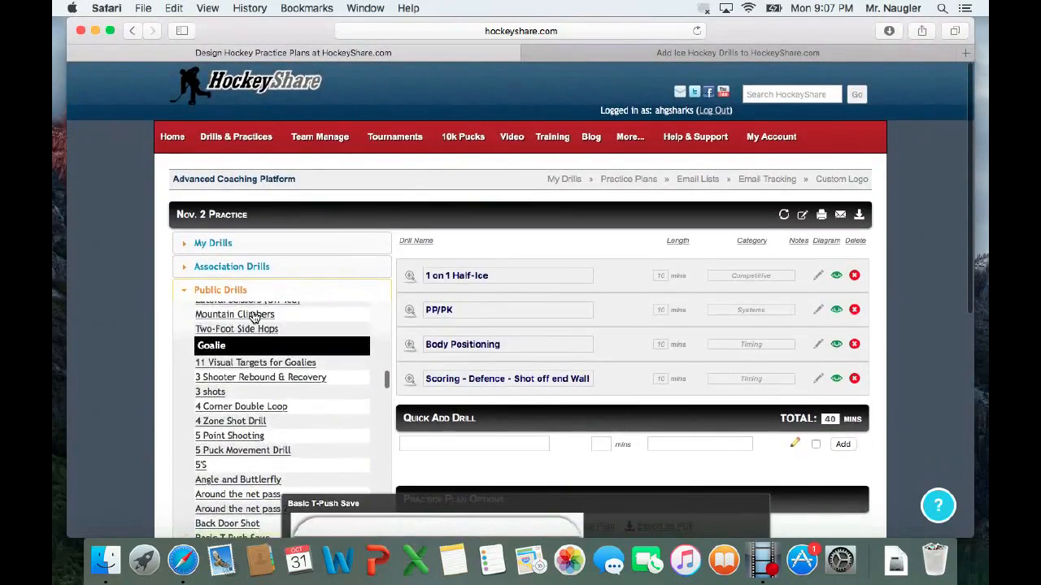
scroll(254, 316, up, 20)
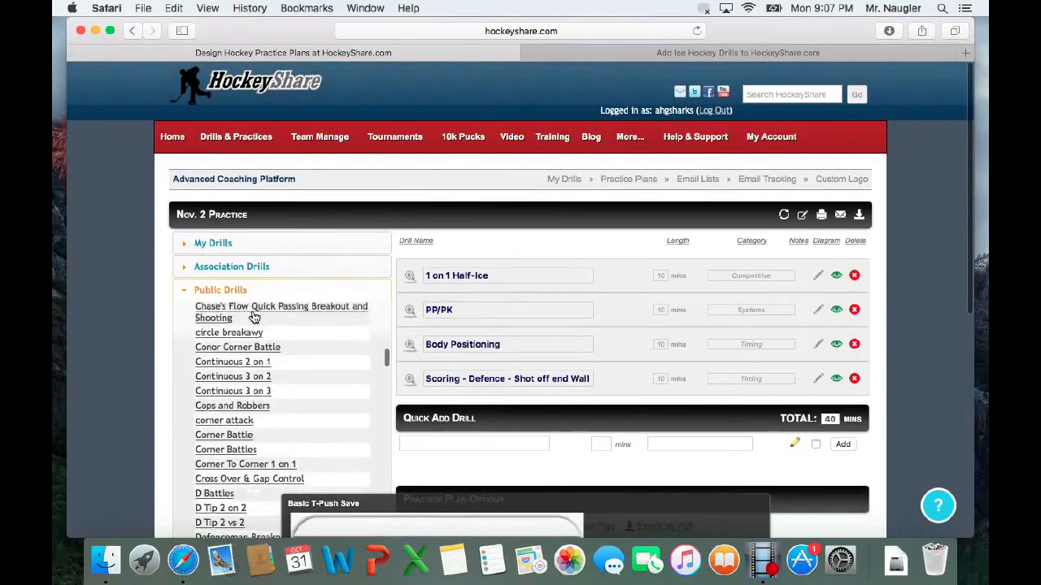
scroll(254, 316, up, 2)
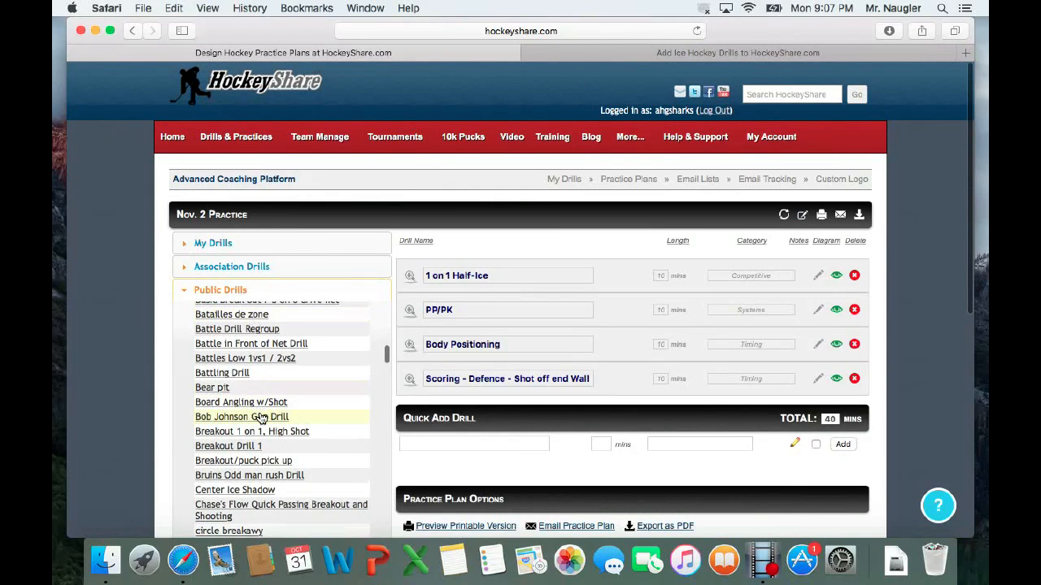
scroll(262, 418, down, 5)
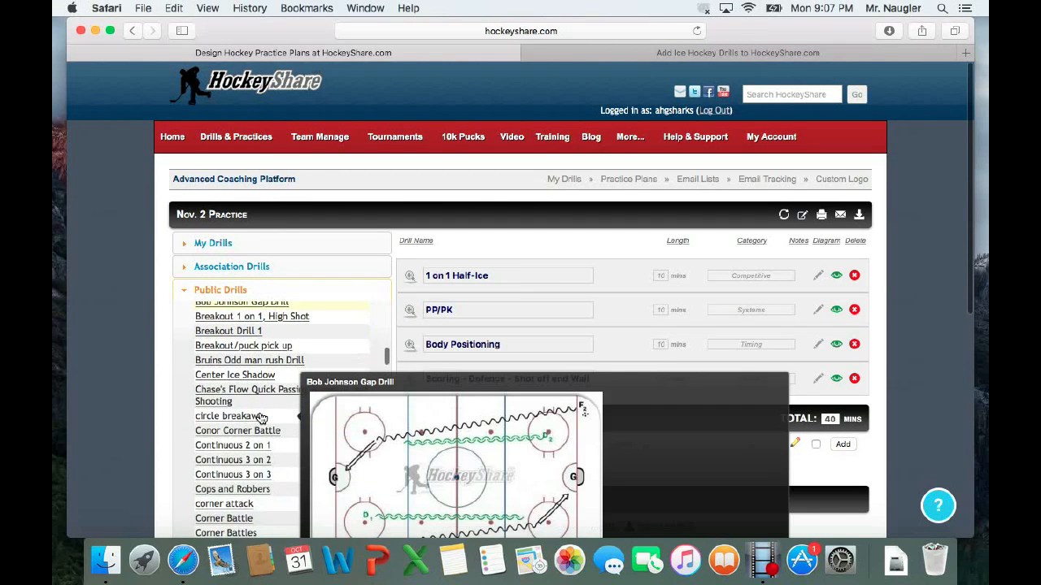
scroll(277, 323, down, 3)
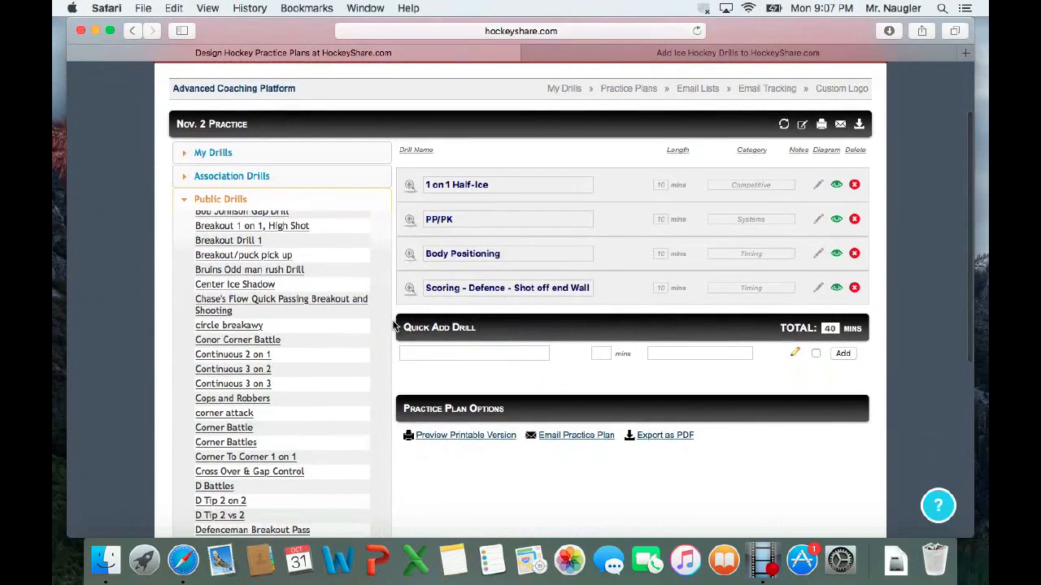
scroll(295, 279, up, 2)
mouse_move(277, 279)
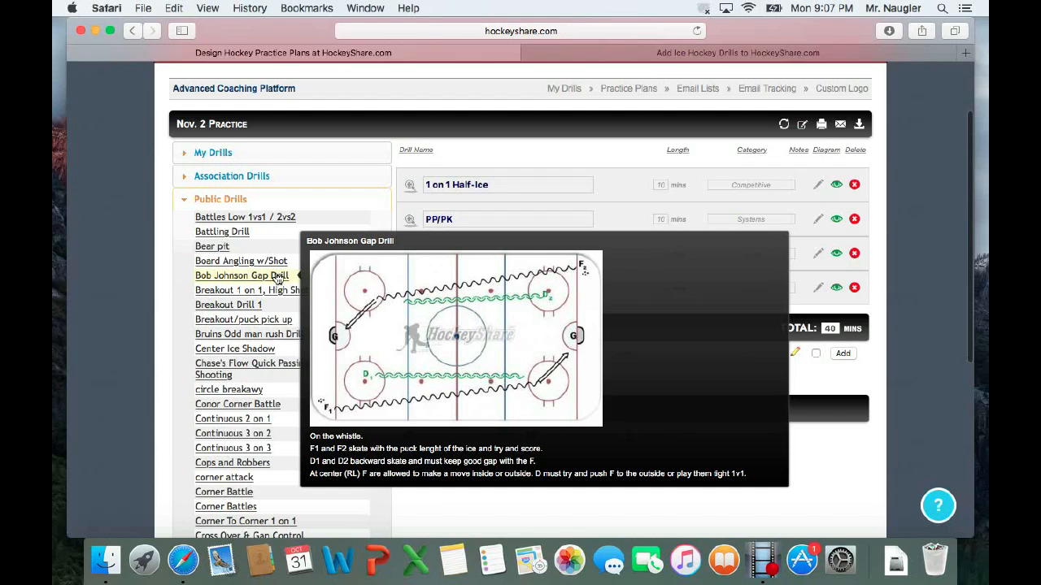
click(278, 279)
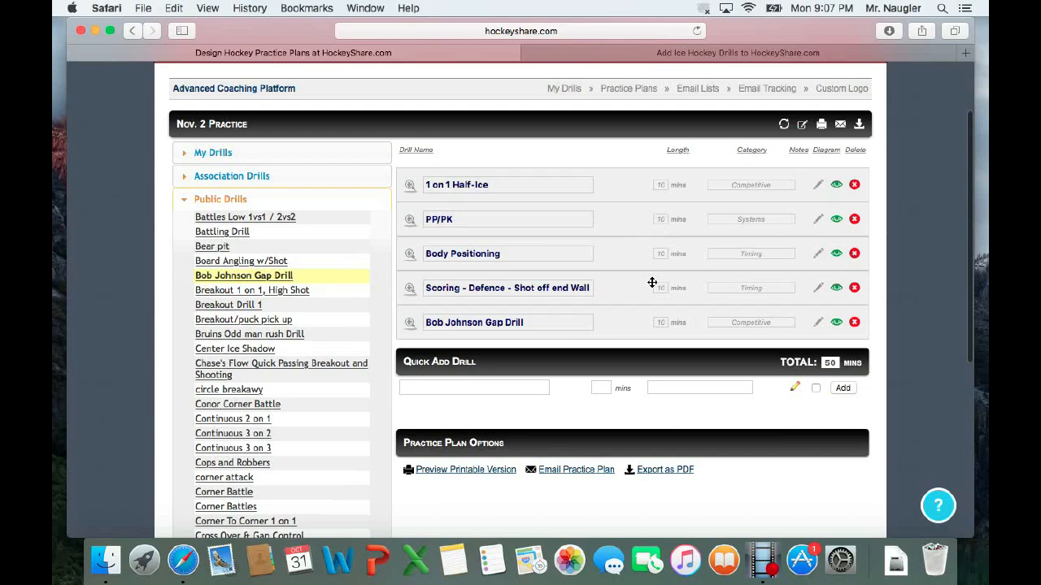
Step: Open the printable preview of the Nov. 2 Practice and examine its header details, drill schedule, notes and drill diagrams
scroll(650, 292, down, 3)
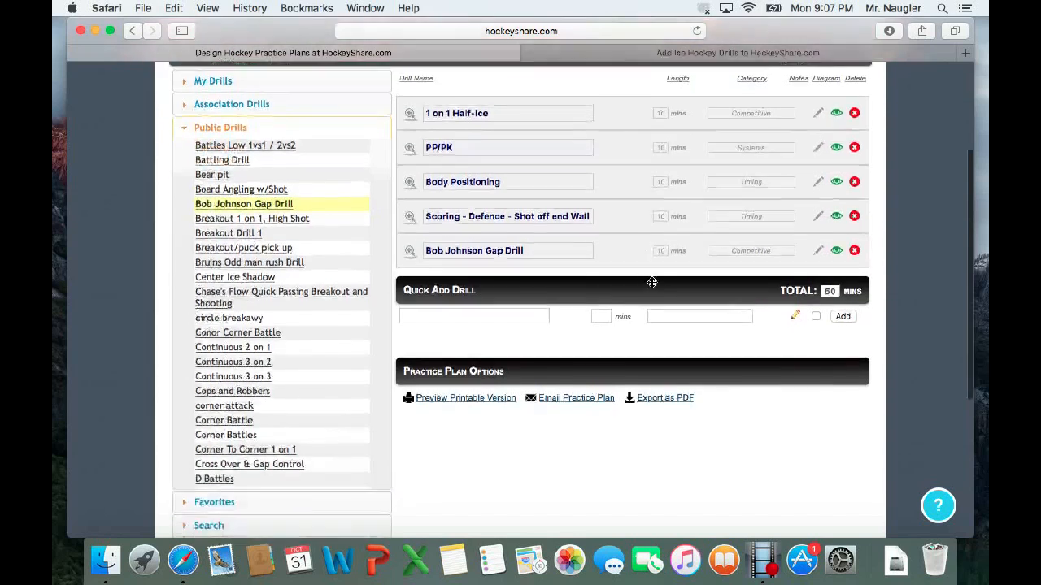
scroll(649, 354, up, 1)
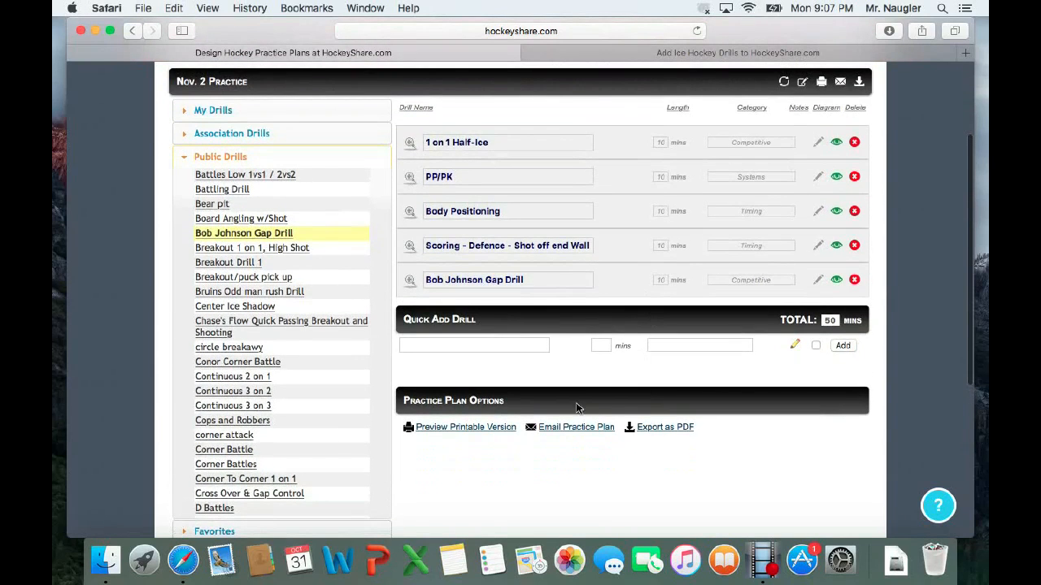
click(488, 431)
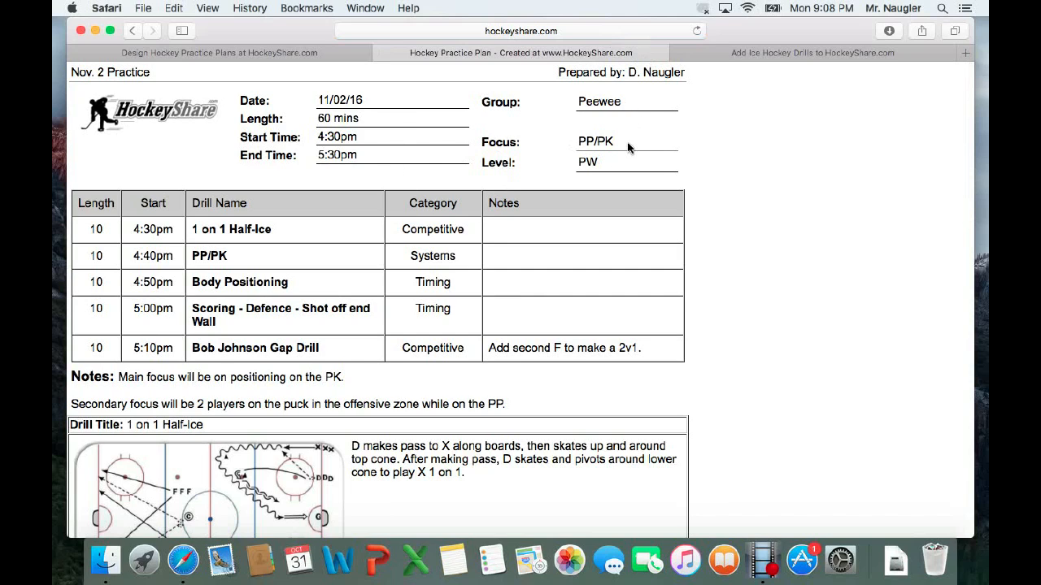
scroll(628, 148, down, 3)
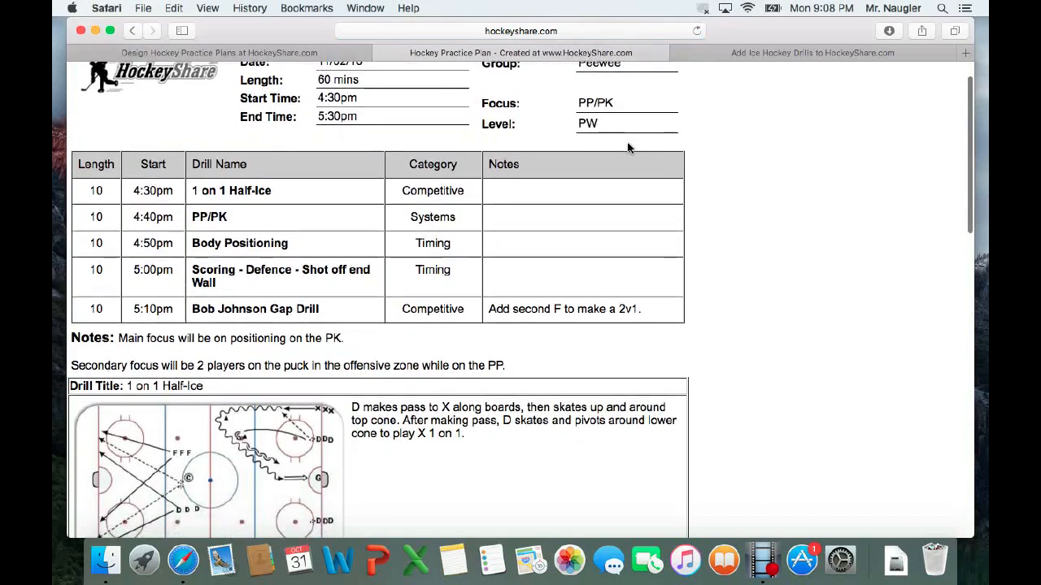
scroll(628, 147, down, 1)
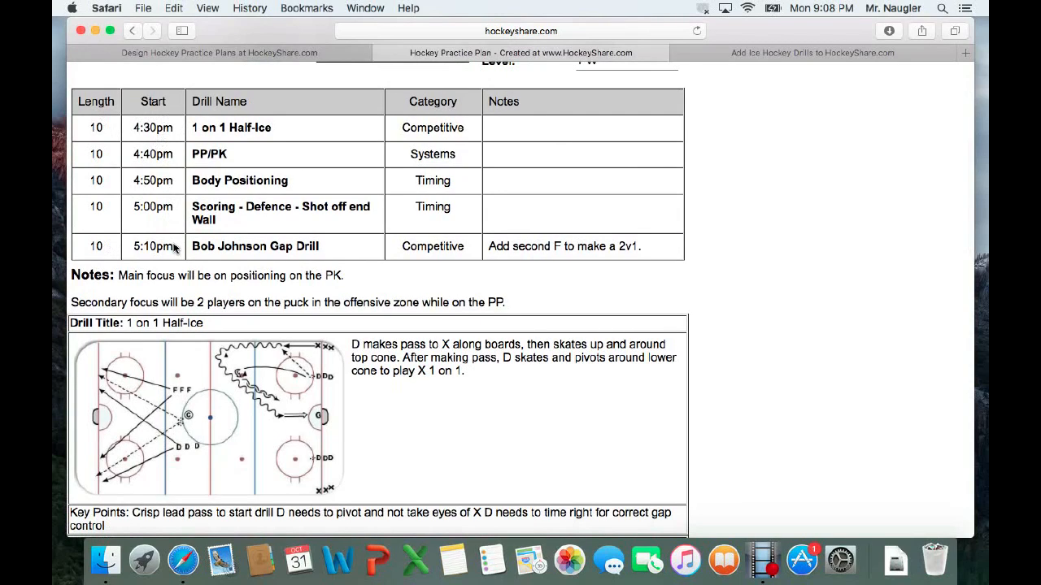
scroll(173, 248, down, 10)
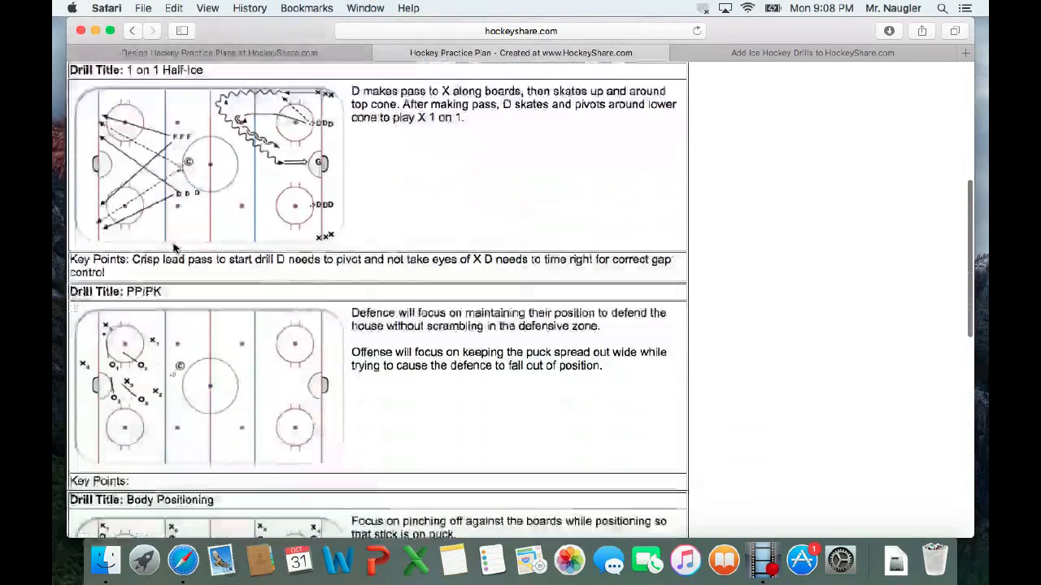
scroll(174, 248, down, 10)
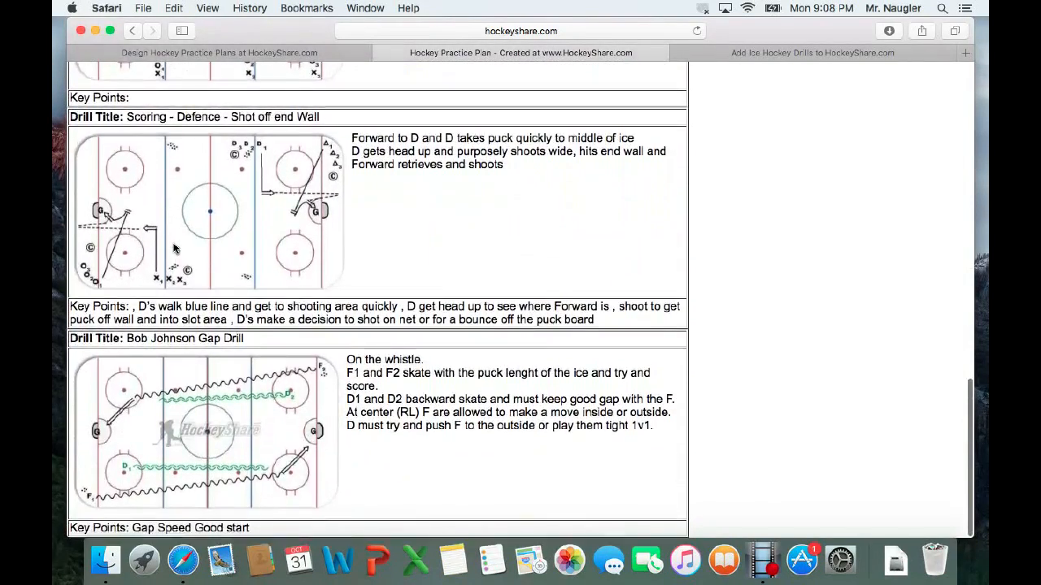
scroll(173, 248, up, 10)
scroll(173, 248, up, 12)
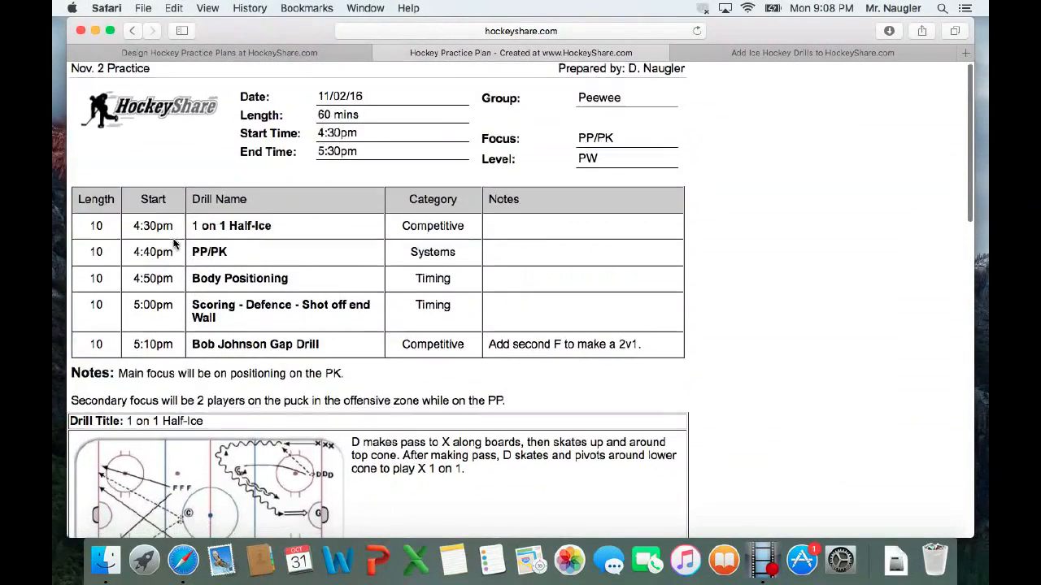
scroll(173, 244, down, 3)
scroll(174, 244, up, 3)
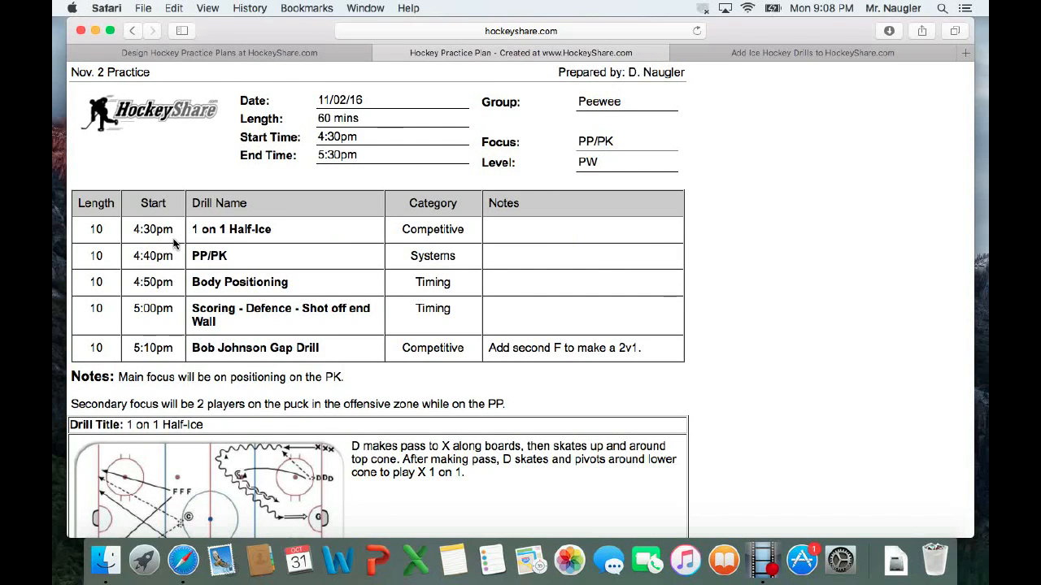
scroll(175, 242, down, 5)
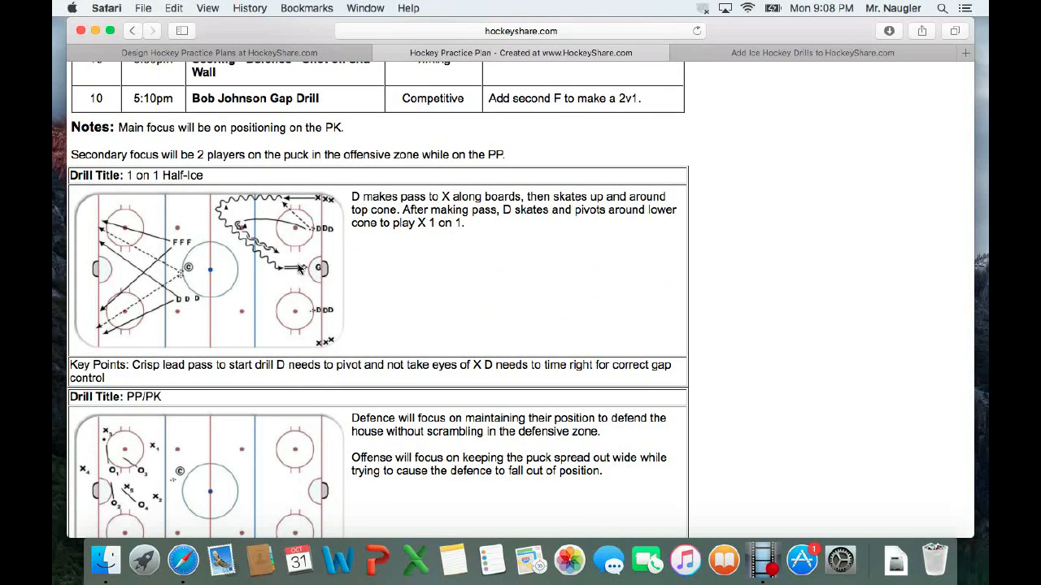
scroll(299, 269, up, 5)
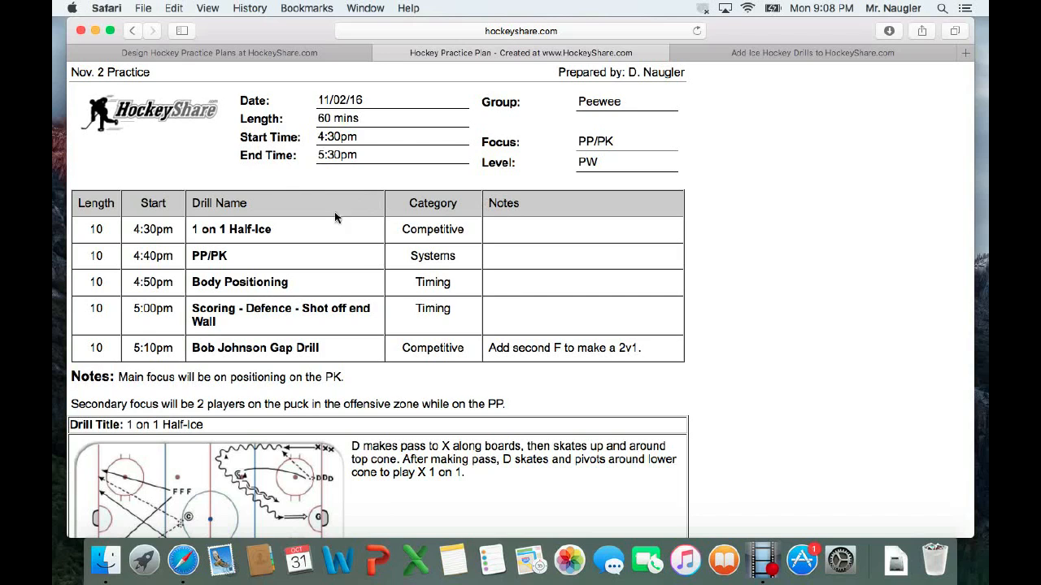
Step: Return to the Nov. 2 Practice editor and look through the public drills for another drill
click(287, 53)
scroll(337, 239, up, 10)
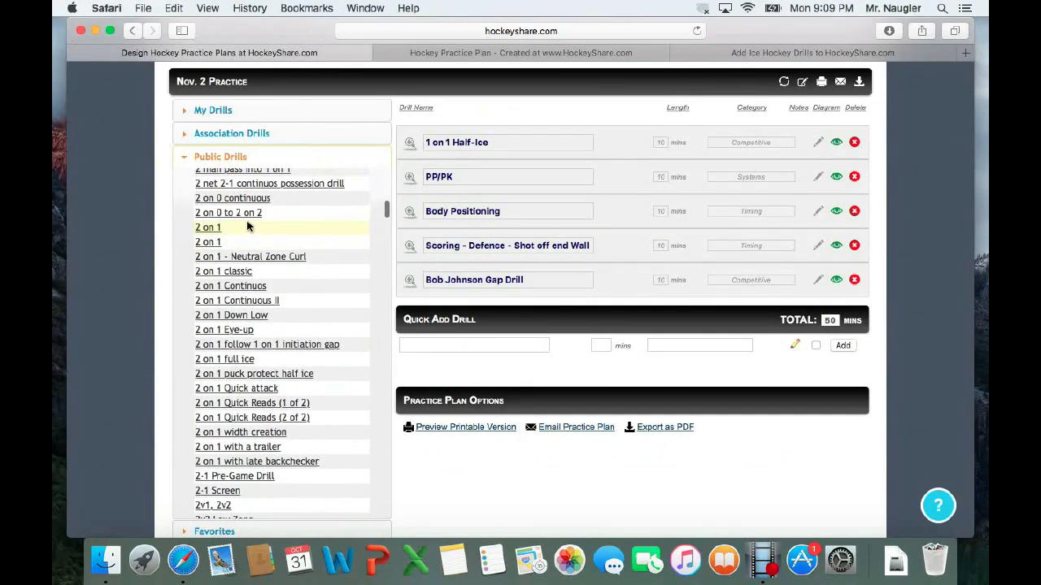